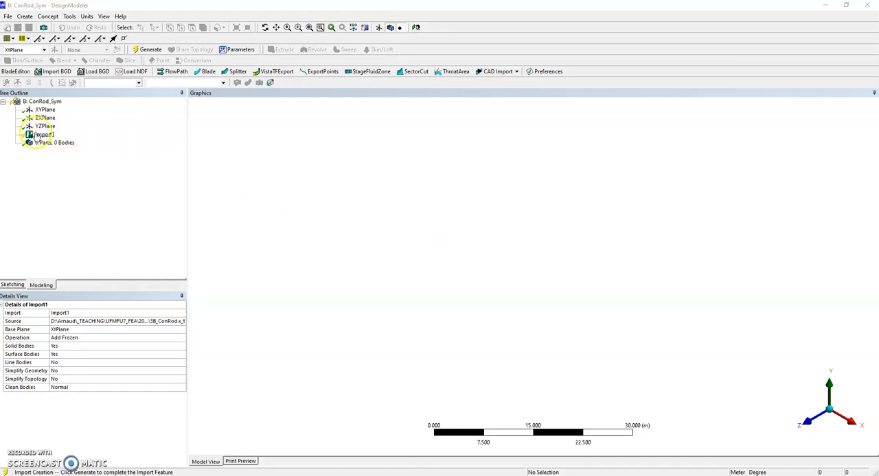
Generate the import feature to load the connecting rod geometry and view it from several angles.
click(150, 50)
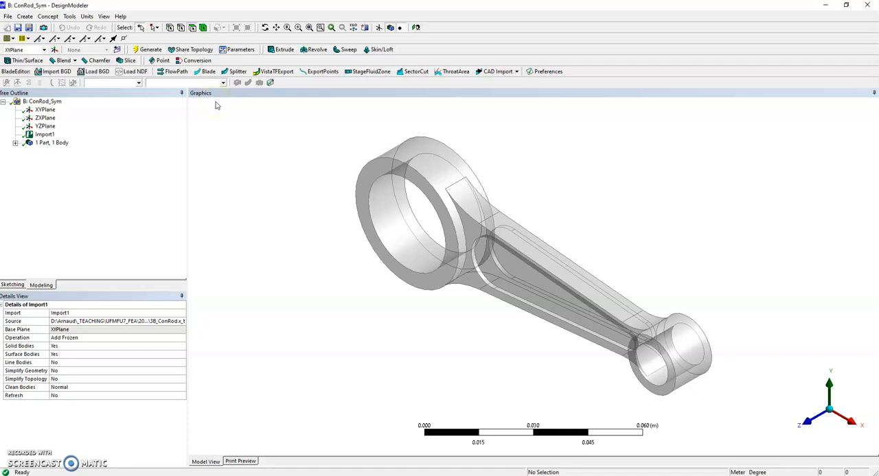
middle_drag(321, 315, 345, 295)
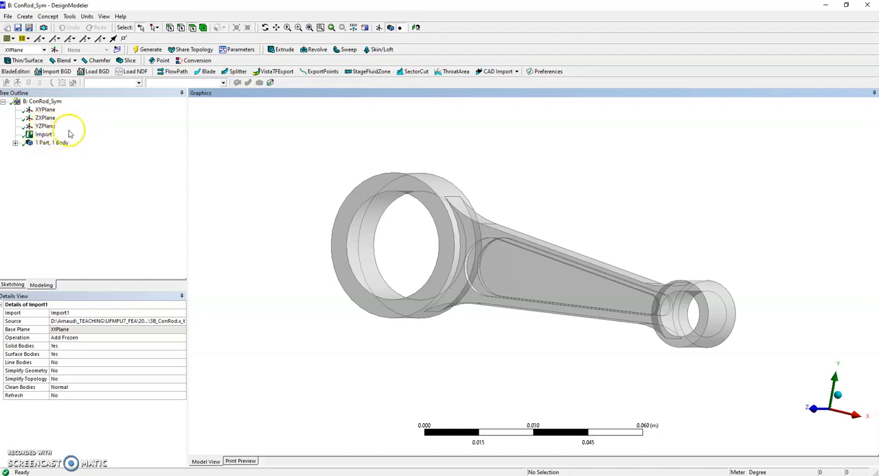
middle_drag(542, 187, 575, 198)
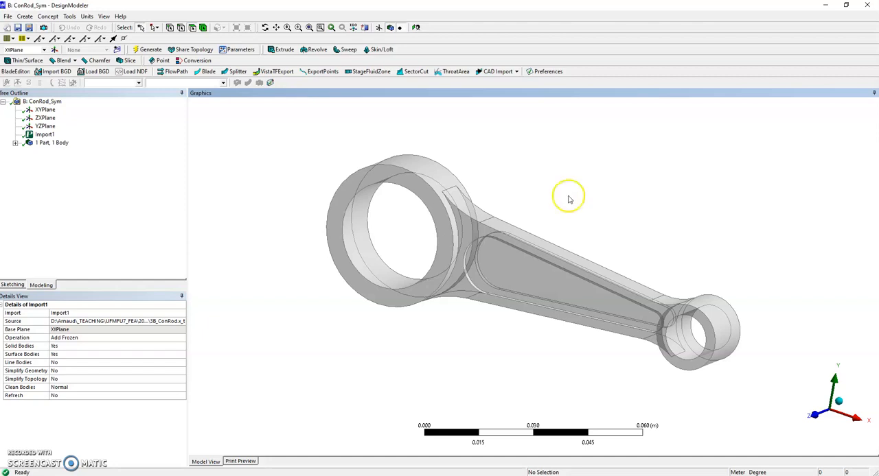
middle_drag(569, 198, 552, 200)
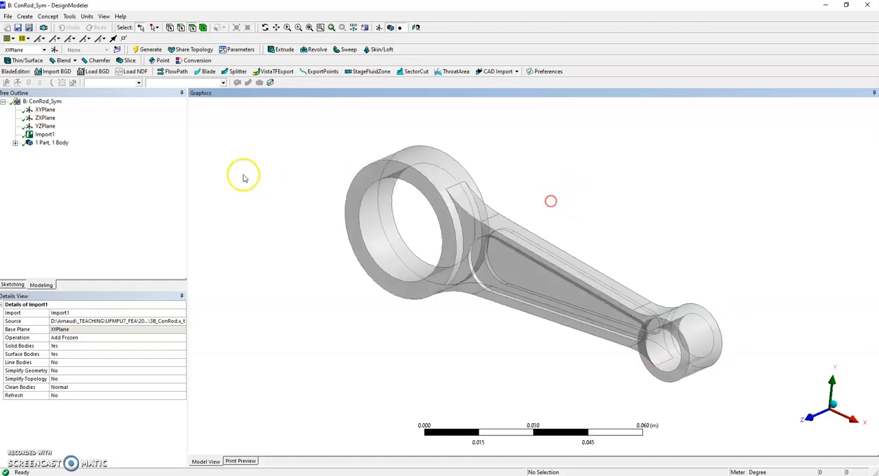
mouse_move(674, 218)
middle_down()
mouse_move(583, 232)
mouse_move(691, 186)
mouse_move(631, 210)
mouse_move(639, 200)
mouse_move(666, 208)
middle_up()
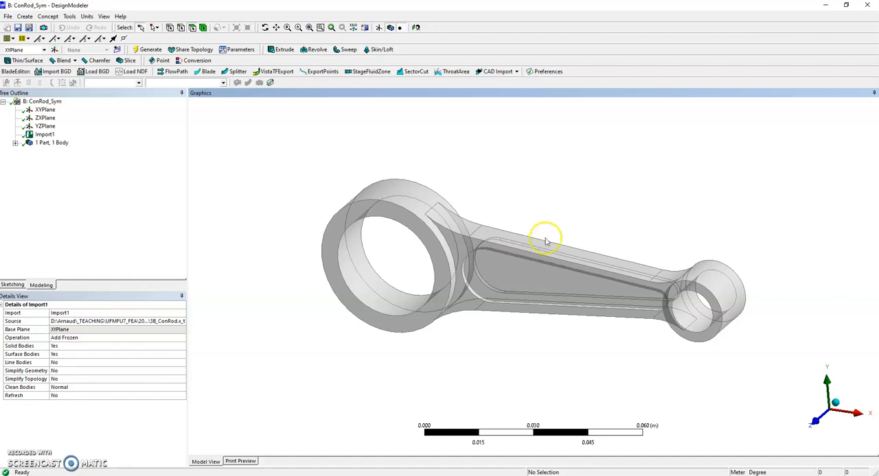
middle_drag(569, 210, 588, 133)
scroll(513, 267, up, 4)
scroll(513, 267, down, 1)
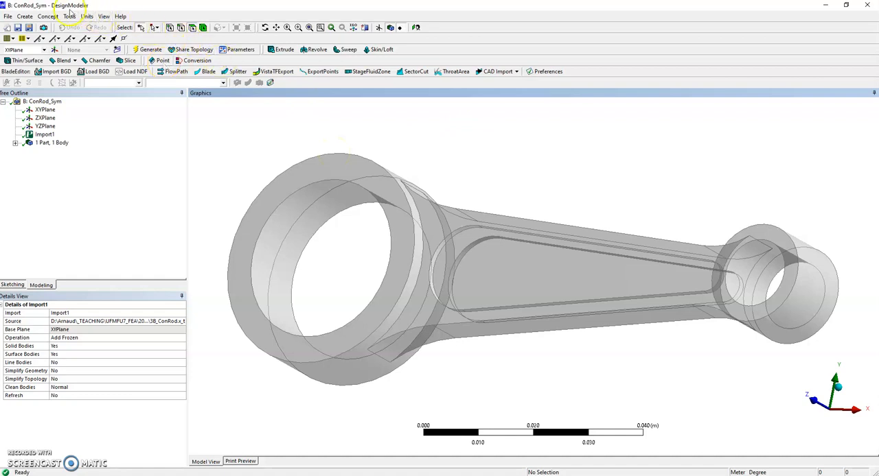
Fill the recessed pocket on one side of the rod's beam by cavity, using its floor and all surrounding wall faces, and generate it.
click(70, 15)
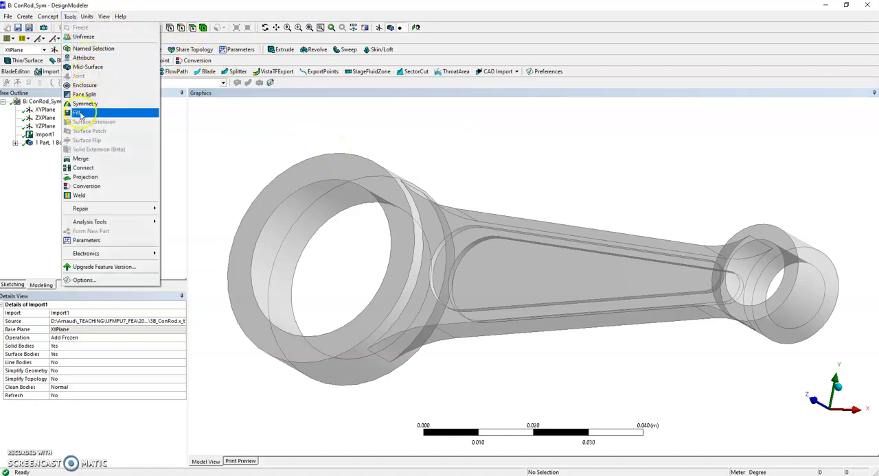
click(81, 113)
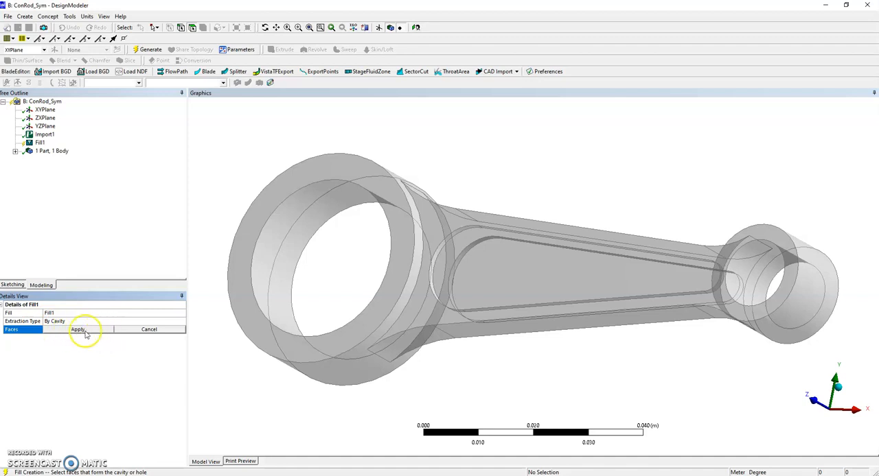
click(478, 255)
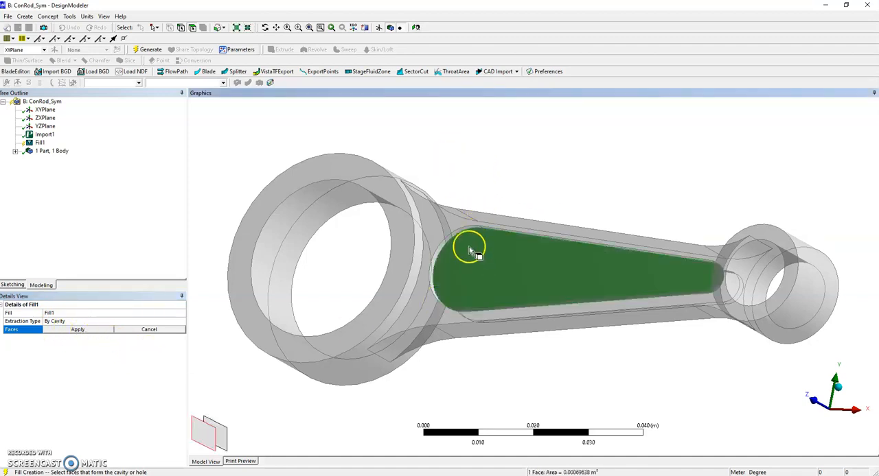
ctrl+click(453, 240)
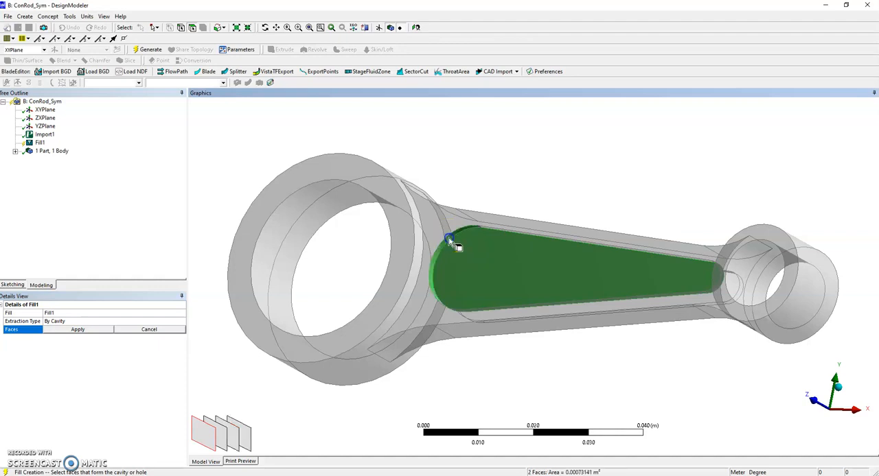
ctrl+click(516, 236)
ctrl+middle_drag(544, 203, 617, 156)
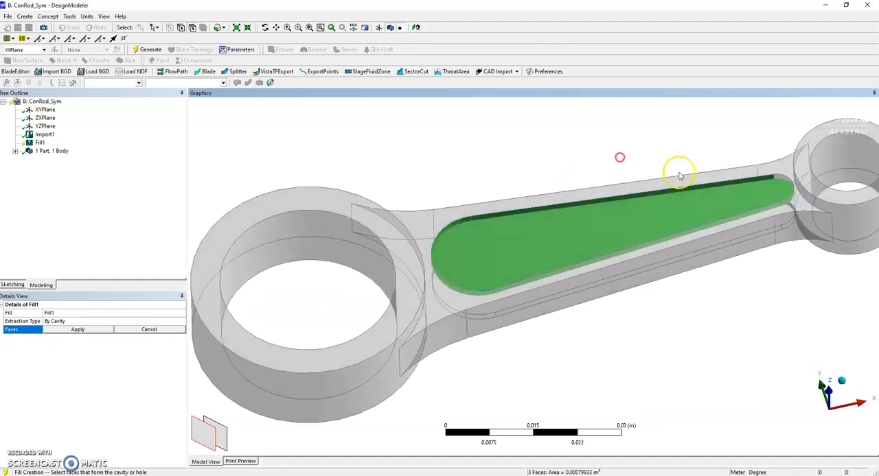
ctrl+click(782, 187)
middle_drag(710, 151, 574, 290)
ctrl+click(576, 298)
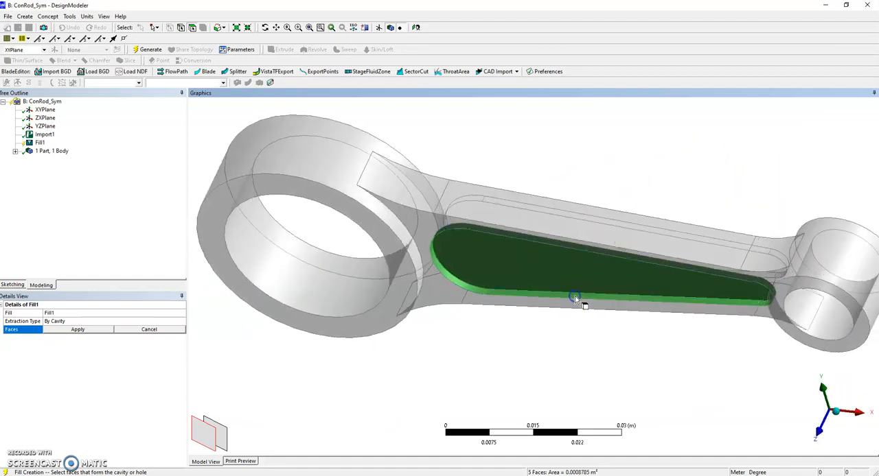
click(77, 330)
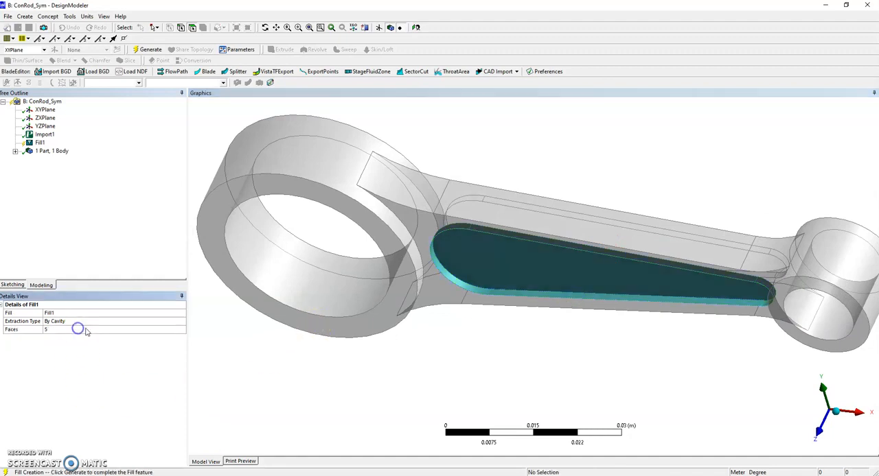
click(142, 51)
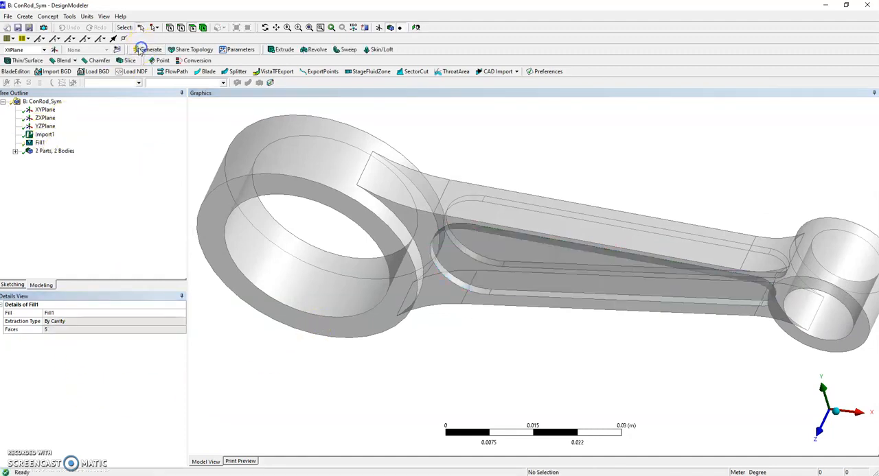
Expand the list of parts and bodies to examine the solids in the model.
middle_drag(520, 361, 478, 249)
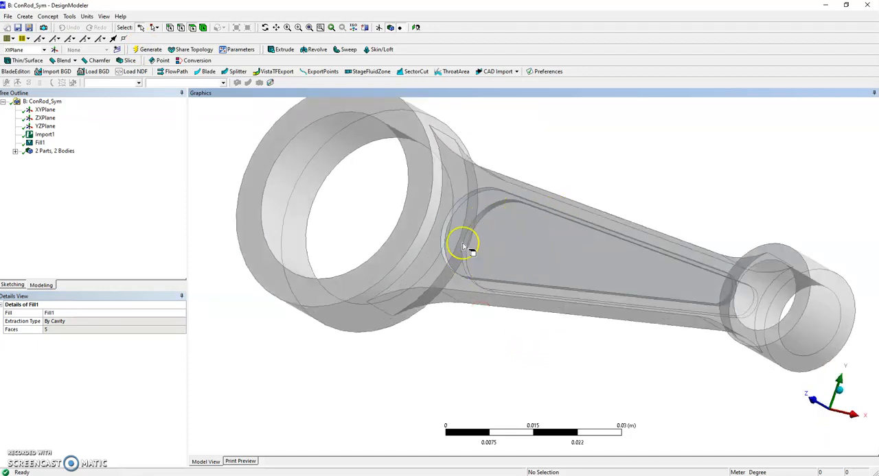
click(16, 151)
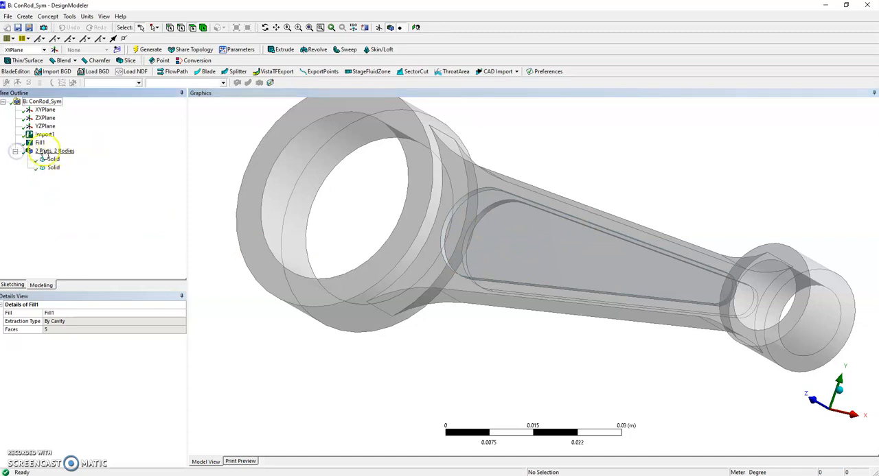
click(16, 151)
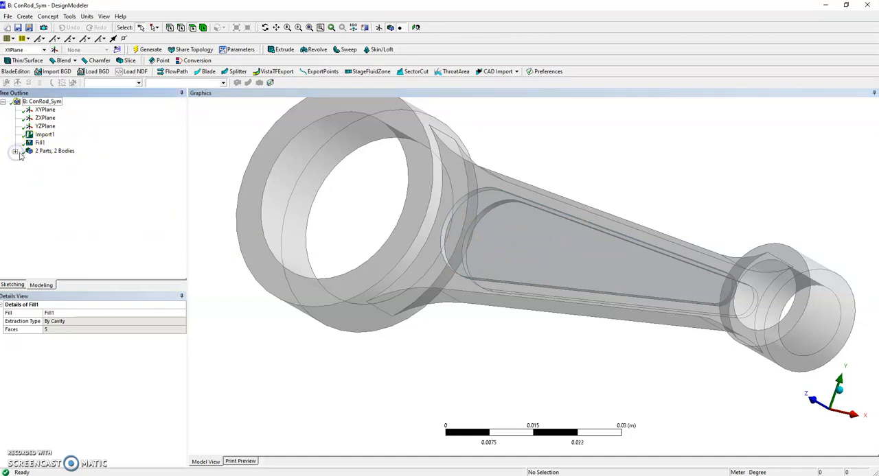
click(16, 151)
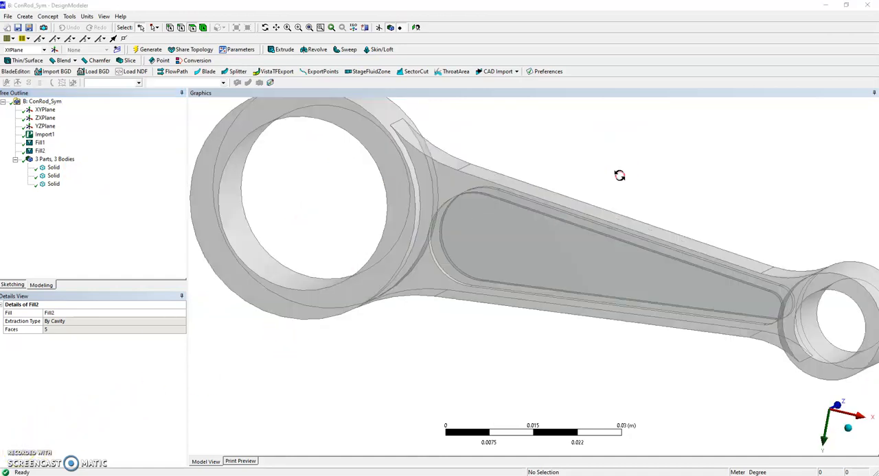
middle_drag(620, 175, 560, 186)
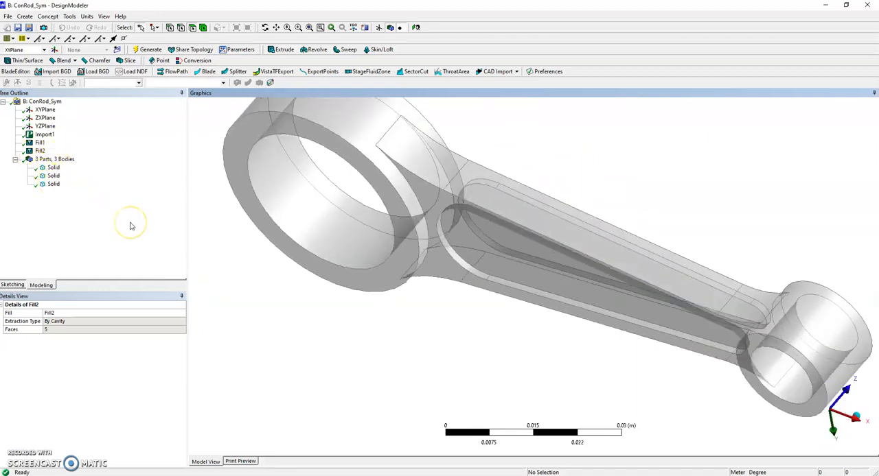
Form a new part from all three solid bodies and clear the selection.
click(53, 168)
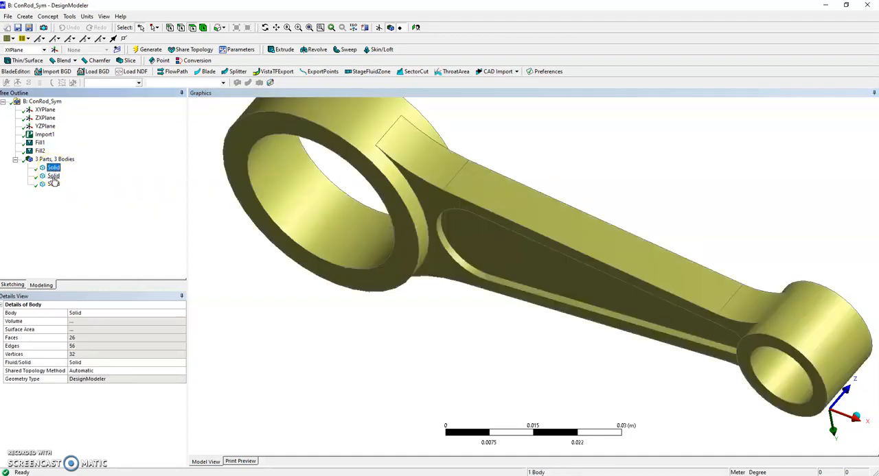
ctrl+click(53, 185)
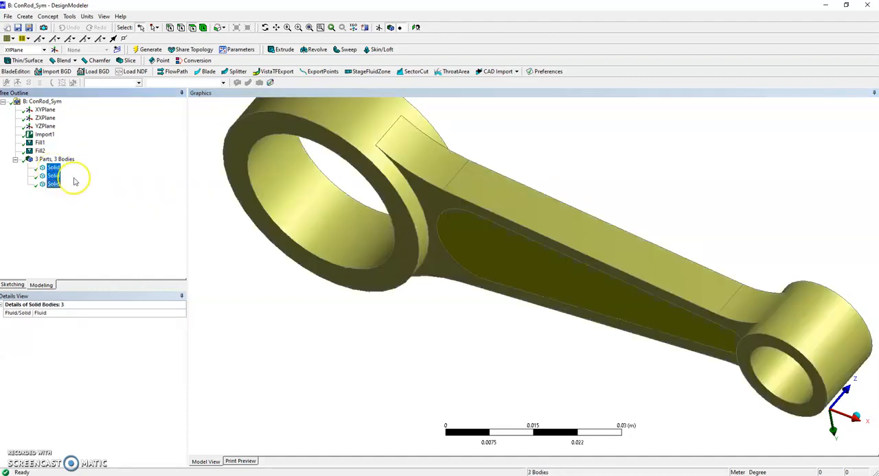
right_click(54, 177)
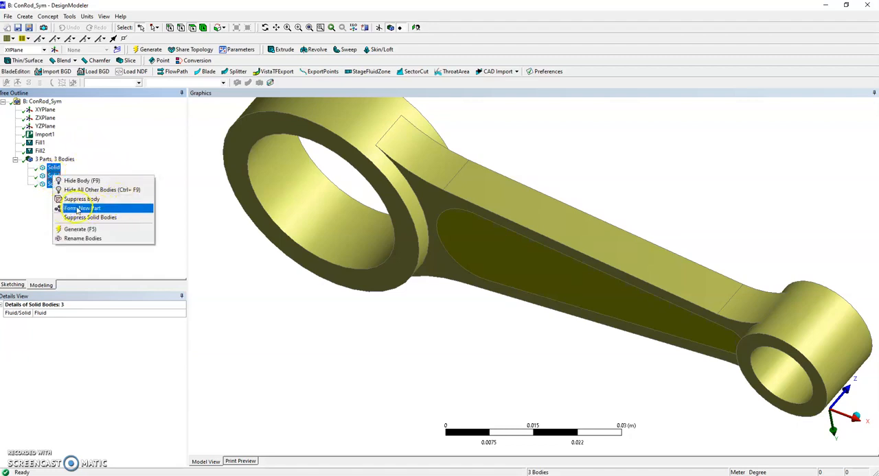
click(77, 209)
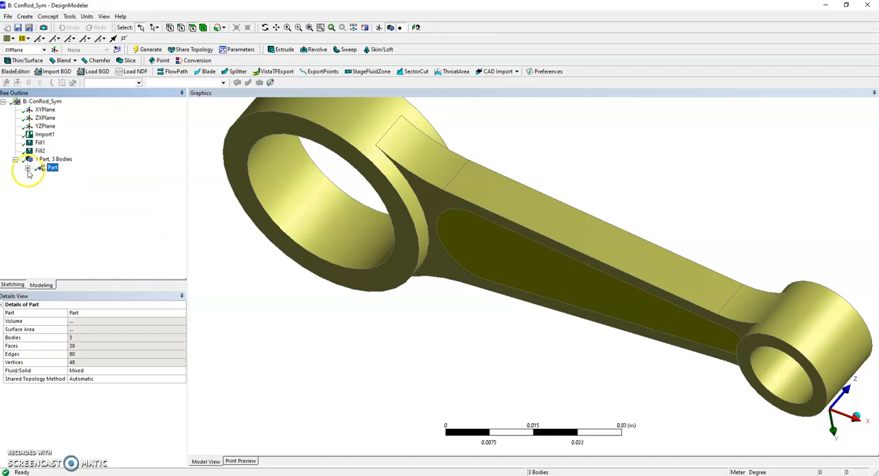
click(298, 327)
Examine the beam's side face and the pocket fill's faces, stepping through the overlapping faces at the pocket.
middle_drag(398, 339, 370, 313)
click(492, 278)
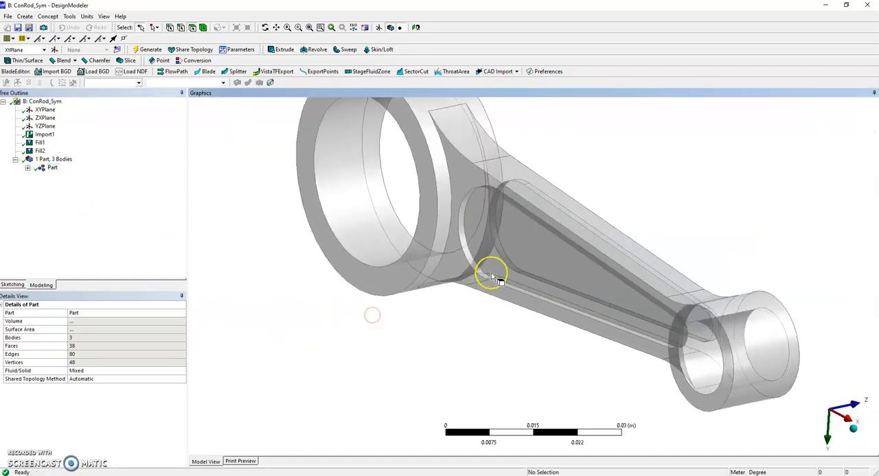
click(503, 262)
middle_drag(598, 226, 522, 236)
click(517, 236)
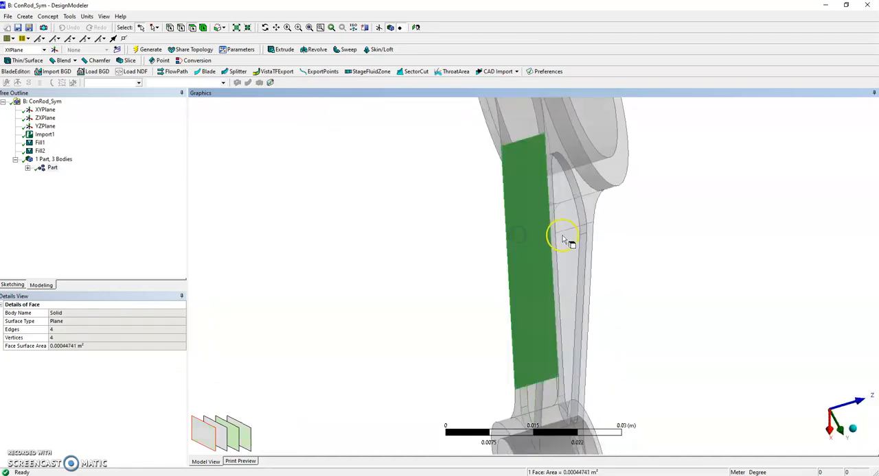
middle_drag(435, 251, 533, 252)
click(530, 254)
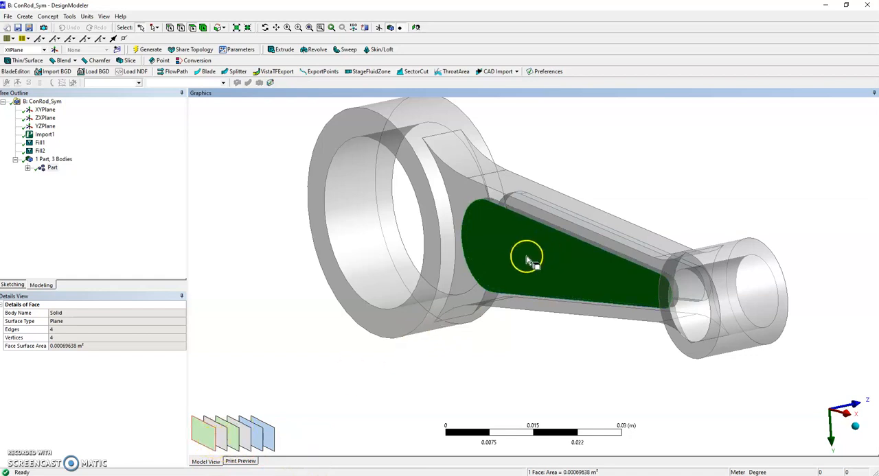
click(221, 434)
click(238, 438)
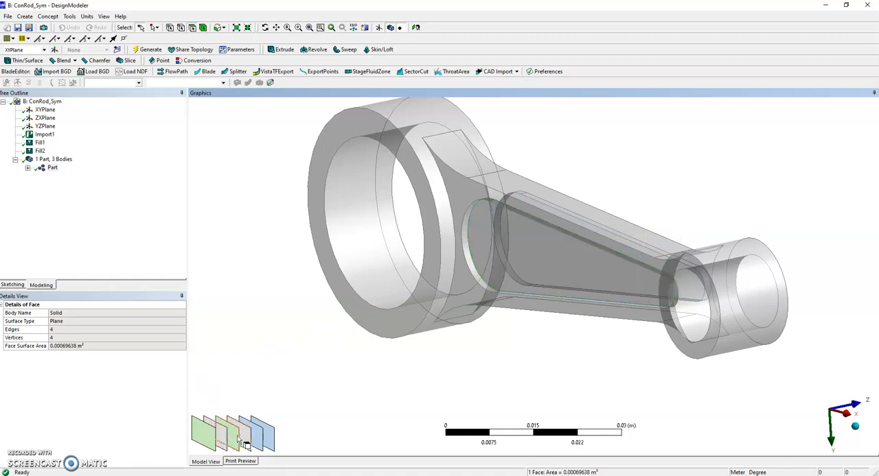
click(256, 440)
middle_drag(641, 178, 648, 156)
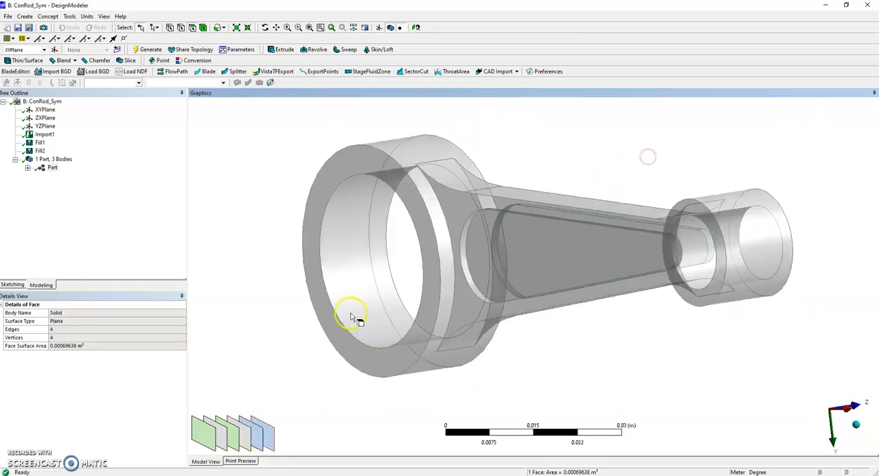
Examine the outer cylindrical face of the rod's big end among the overlapping faces, and clear the selection.
click(405, 362)
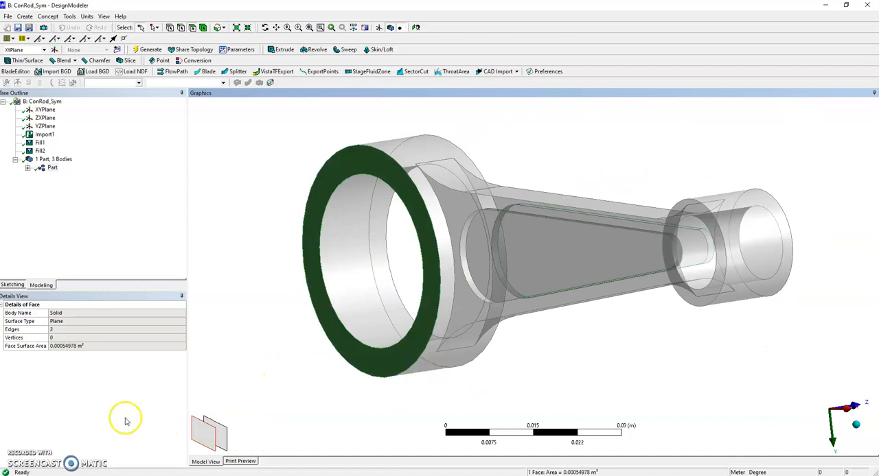
click(227, 443)
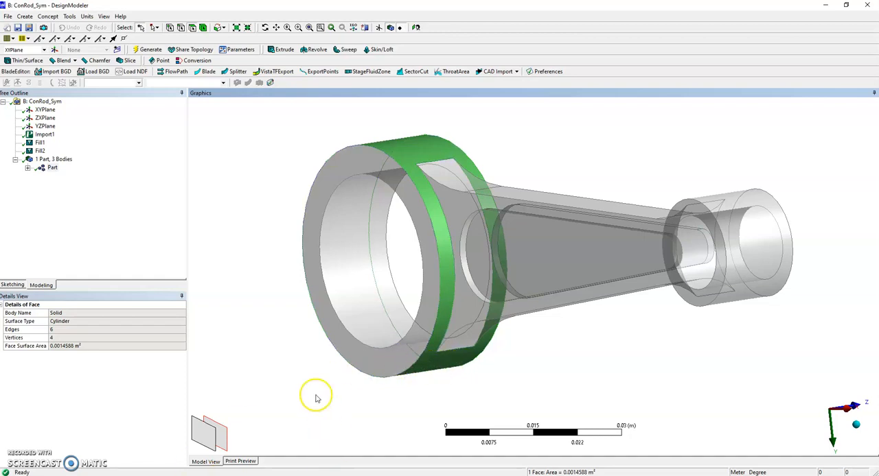
click(263, 378)
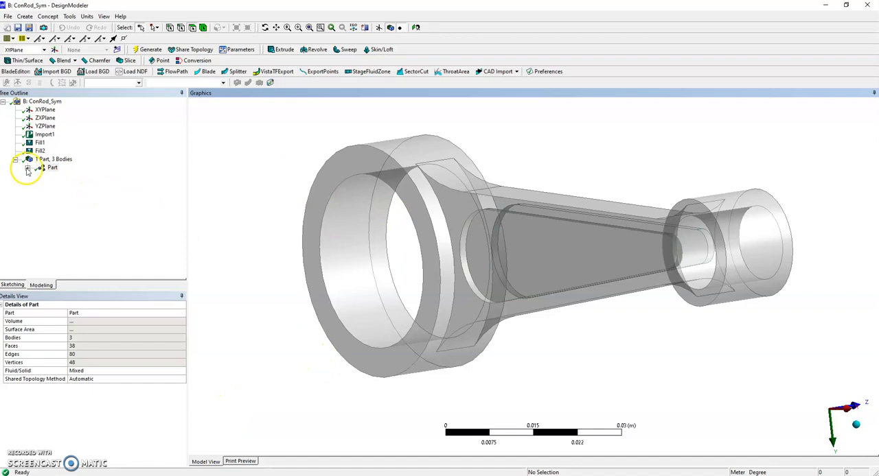
Explode the combined part into separate solid bodies and clear the selection.
right_click(53, 168)
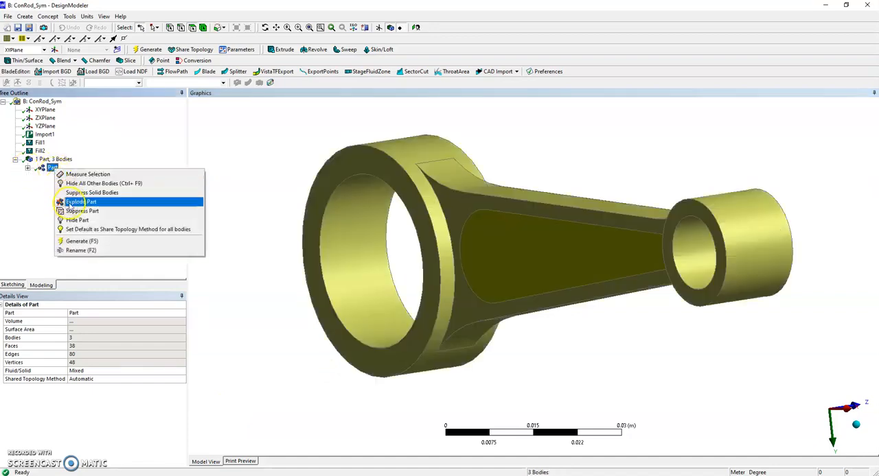
click(75, 201)
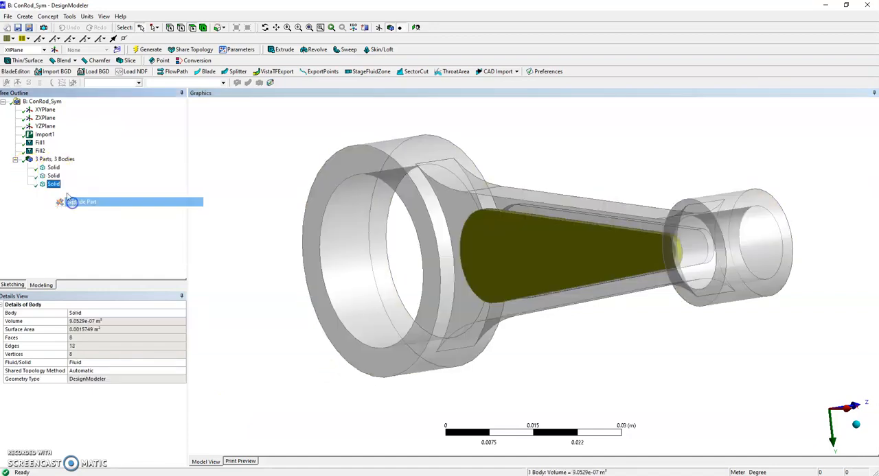
click(569, 401)
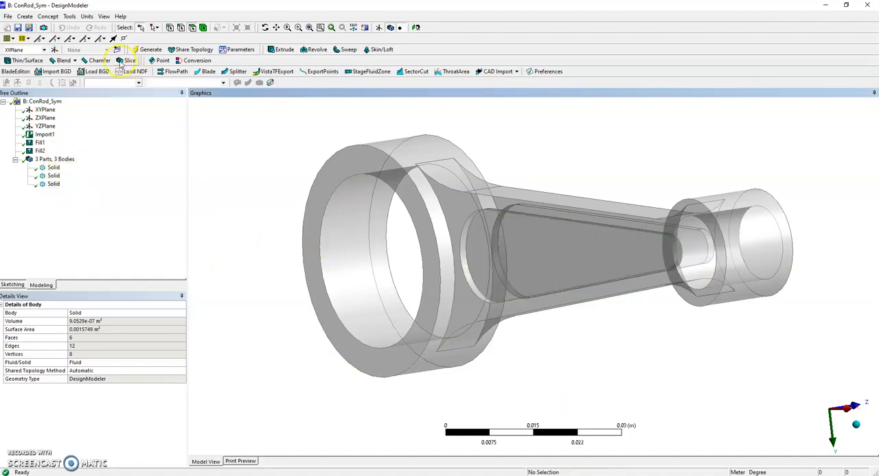
Create a Boolean feature with its operation set to Unite.
click(26, 16)
click(32, 159)
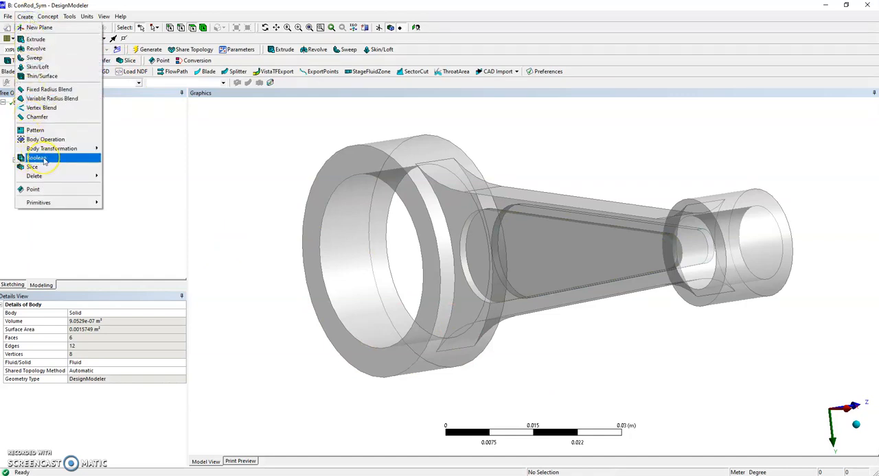
click(38, 158)
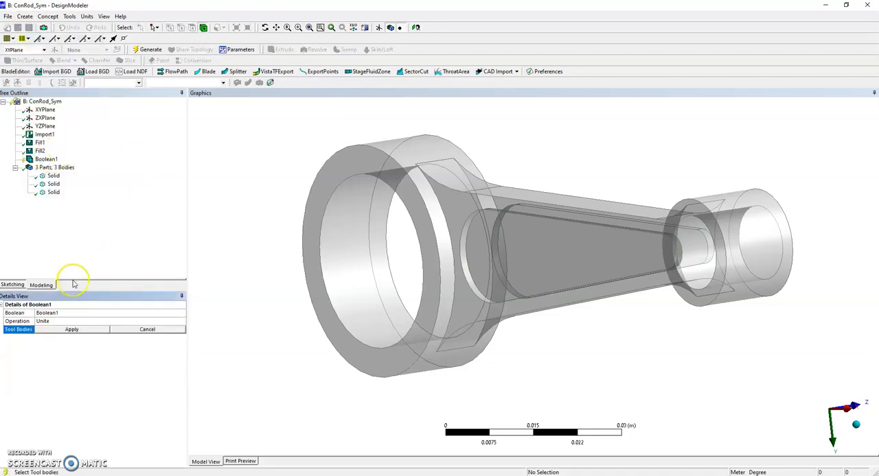
click(62, 320)
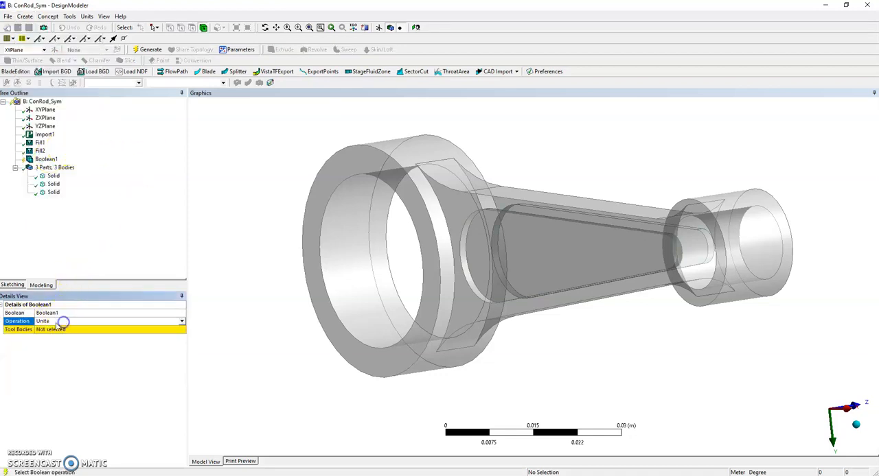
click(183, 321)
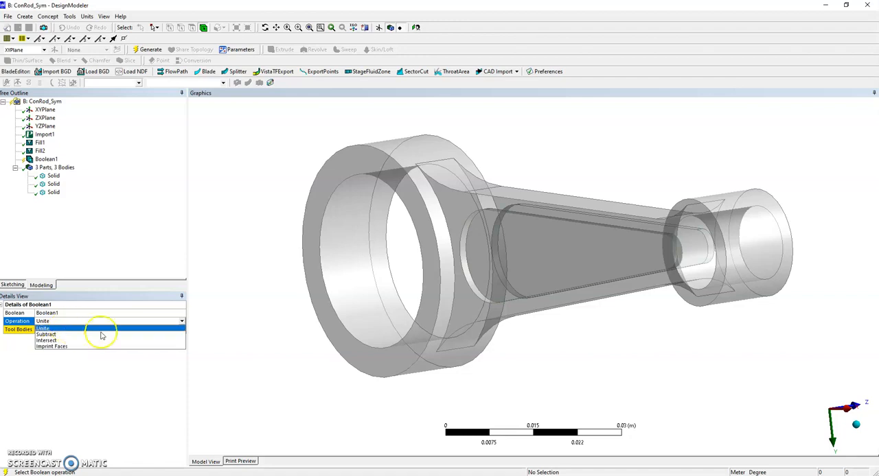
click(66, 329)
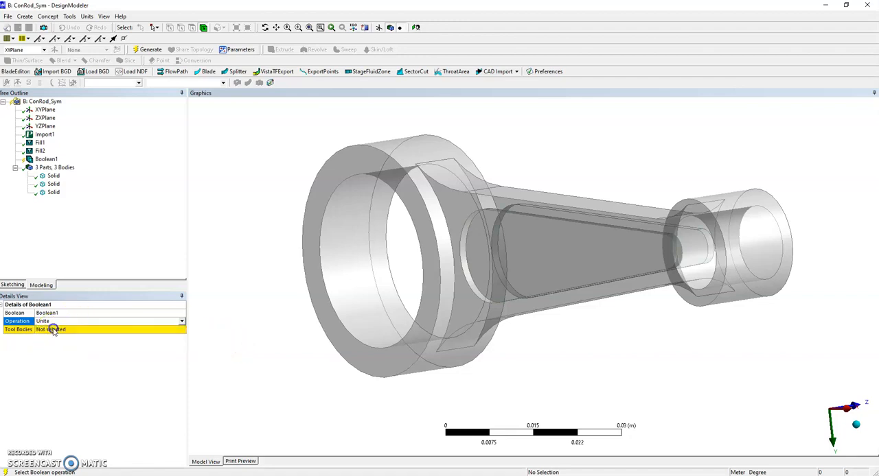
Assign all three solids as the Boolean's tool bodies and generate the feature.
click(72, 332)
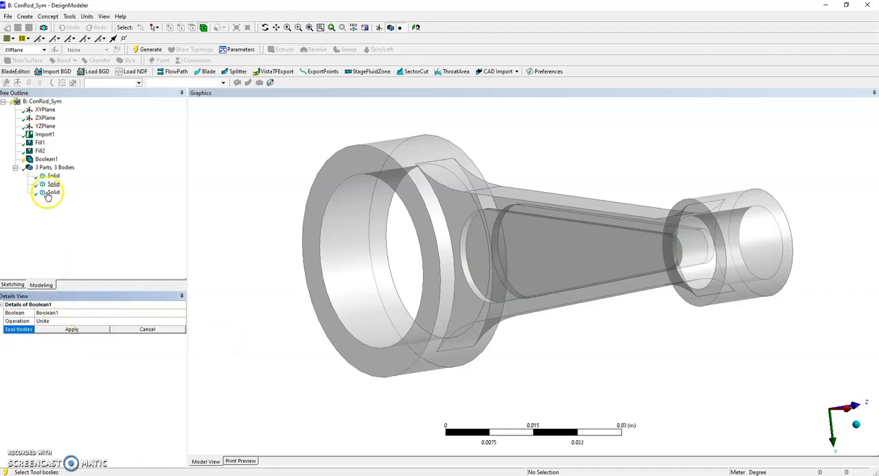
click(53, 176)
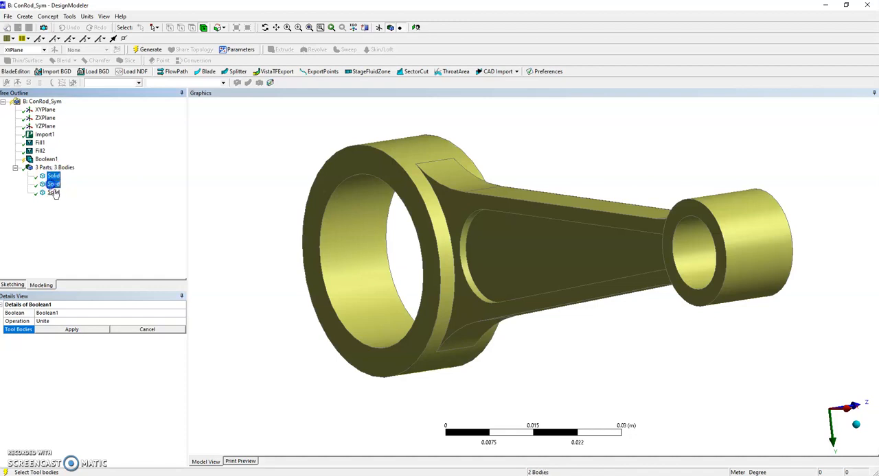
ctrl+click(54, 193)
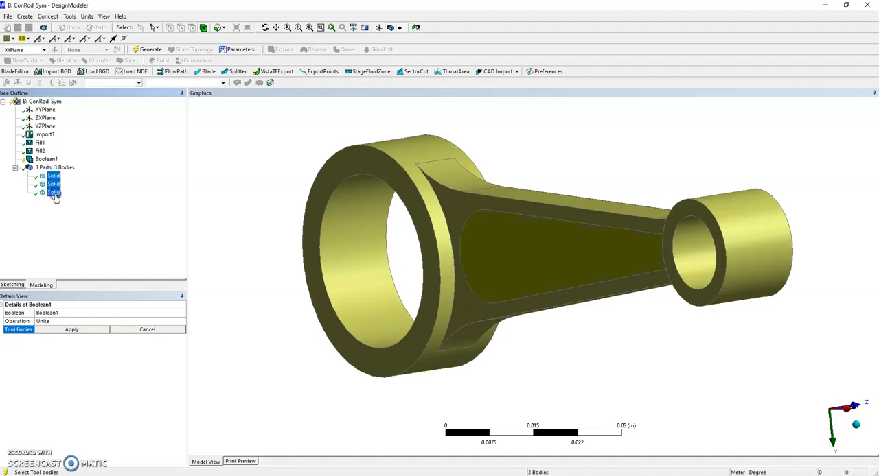
click(74, 332)
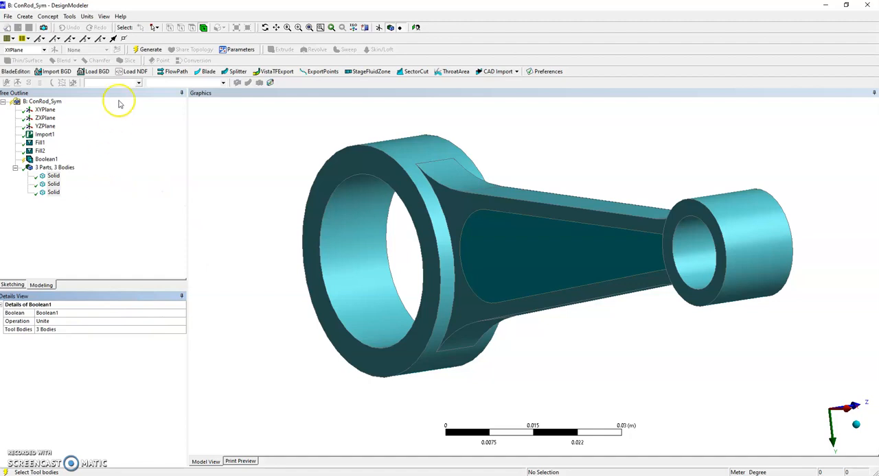
click(149, 52)
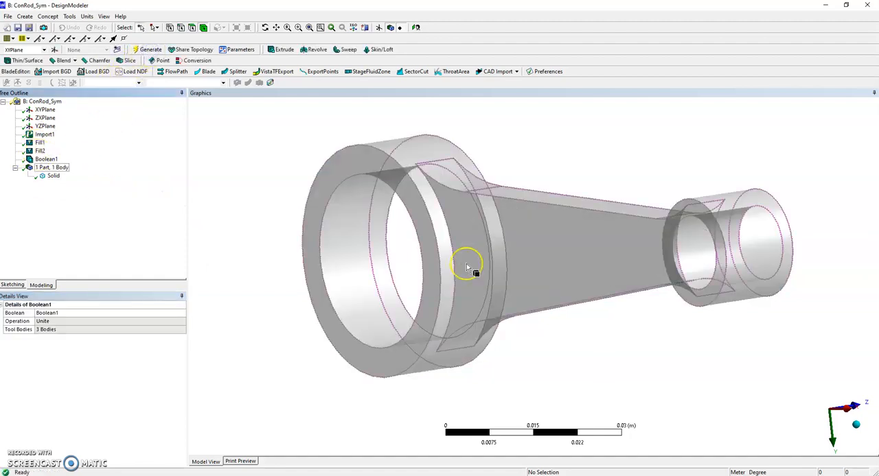
Add a Symmetry feature that cuts the united rod at the ZXPlane and generate it.
middle_drag(416, 220, 596, 153)
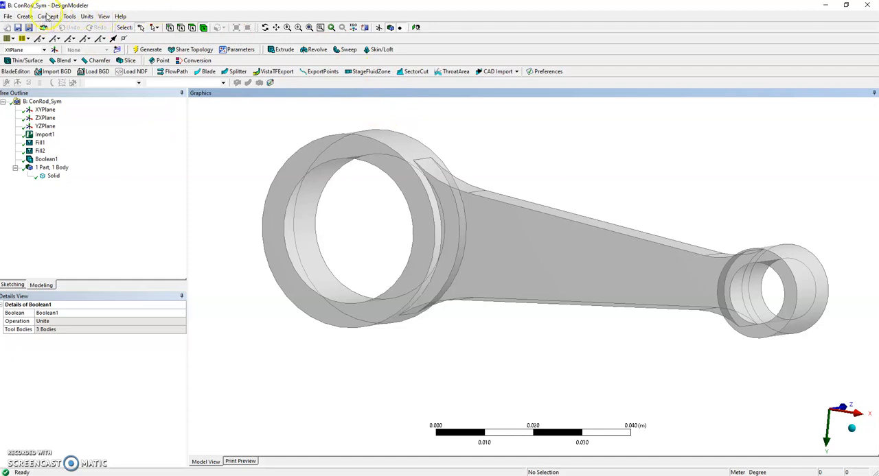
click(69, 17)
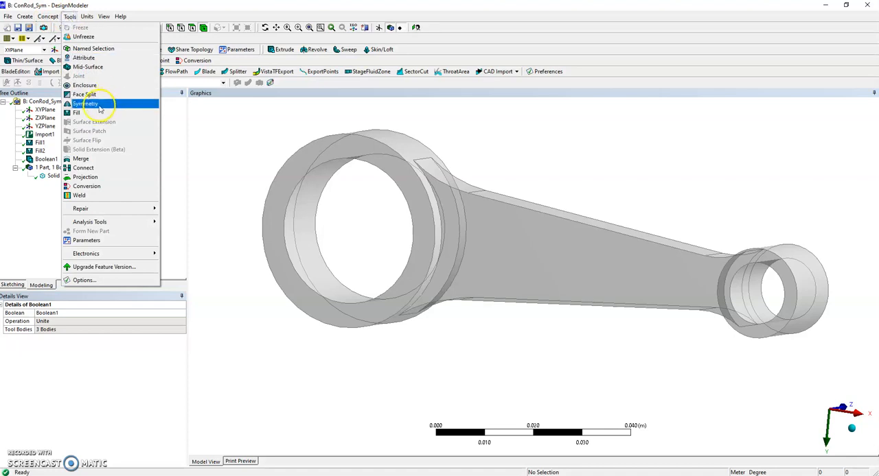
click(99, 108)
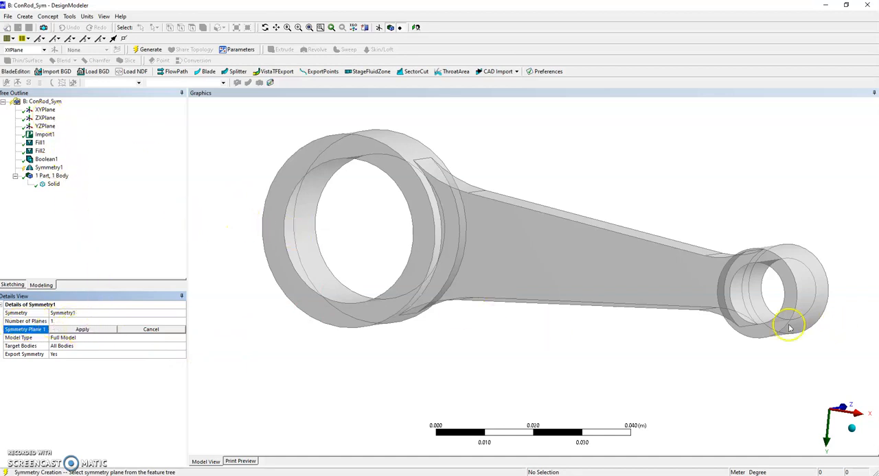
click(50, 121)
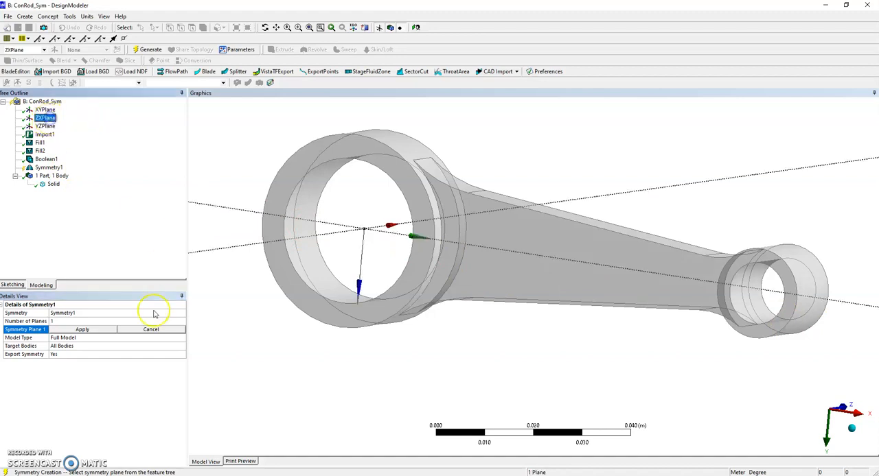
click(93, 330)
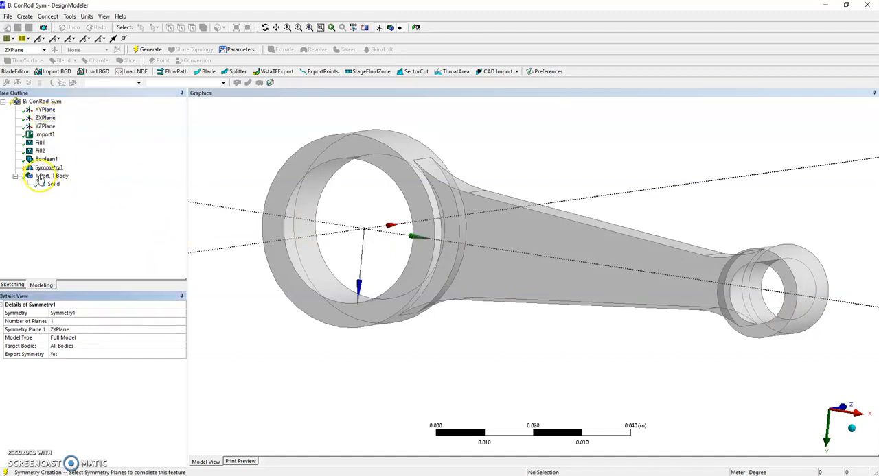
click(151, 51)
Add a second Symmetry feature that cuts the half rod at the XYPlane and generate it.
middle_drag(570, 167, 595, 163)
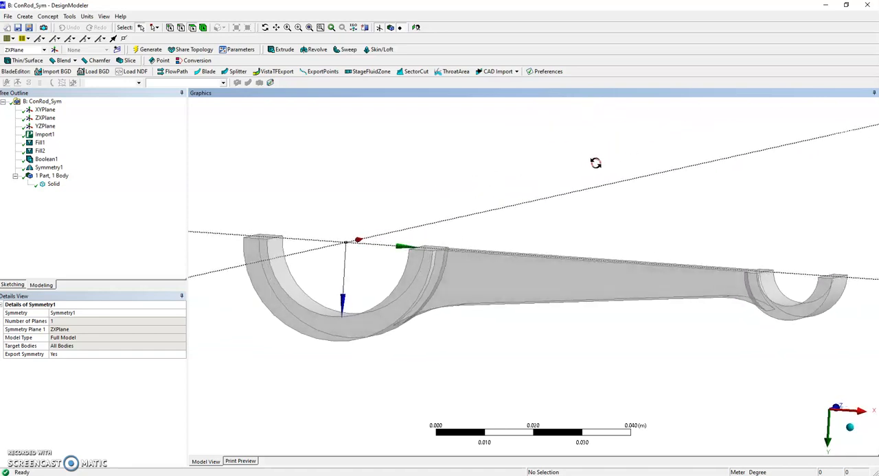
middle_drag(472, 362, 387, 173)
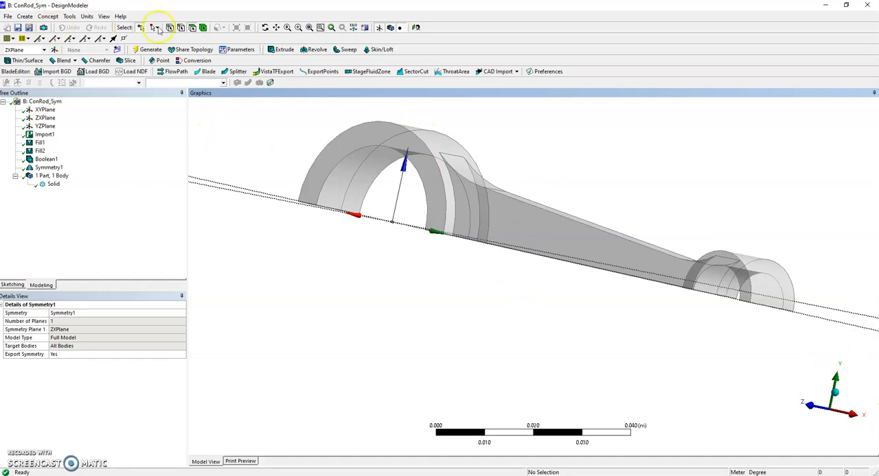
click(69, 17)
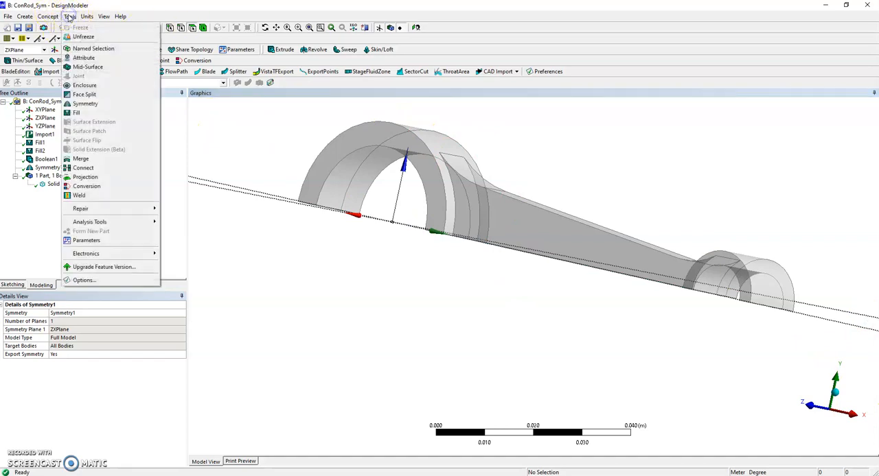
click(84, 103)
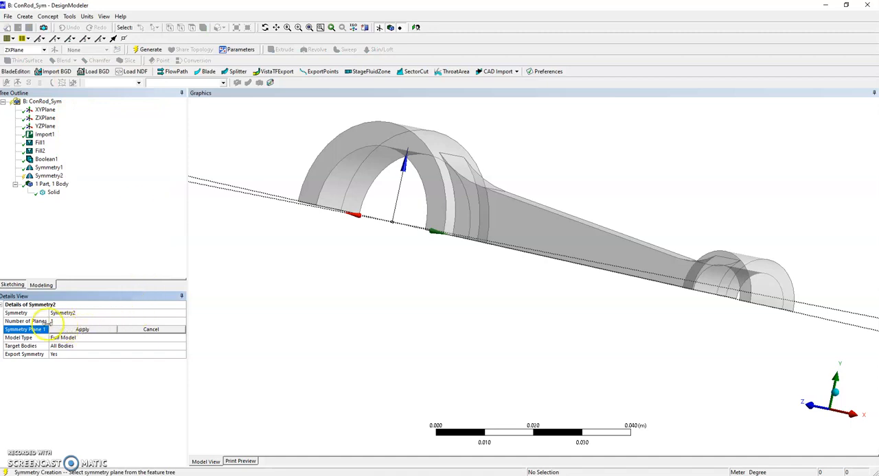
click(43, 111)
click(82, 330)
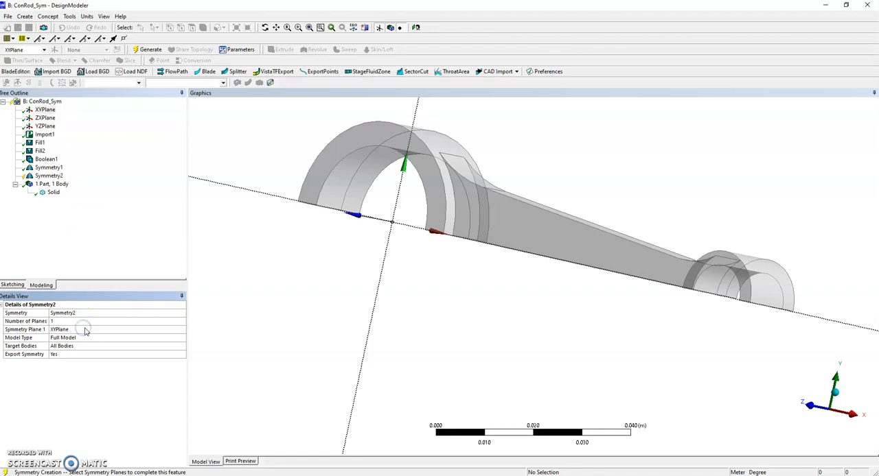
click(149, 49)
Close DesignModeler, return to Workbench and open the Model of the ConRod_Sym system in Mechanical, reading the upstream data.
middle_drag(530, 328, 577, 331)
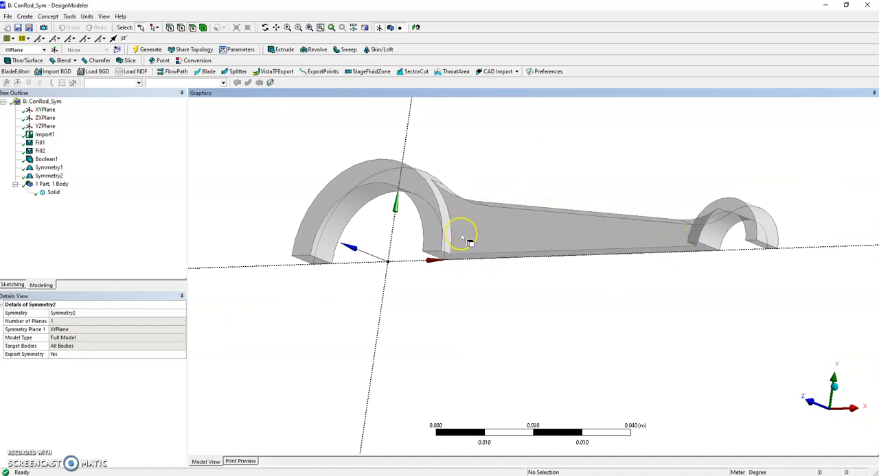
middle_drag(487, 331, 499, 351)
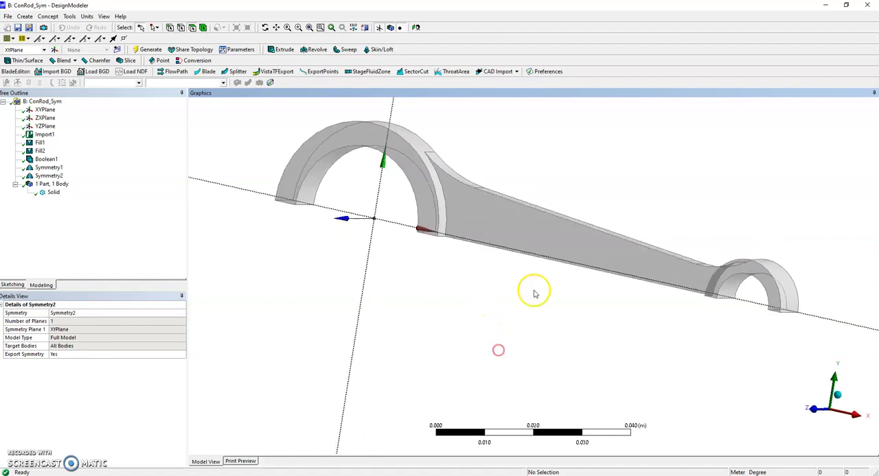
middle_drag(637, 307, 596, 315)
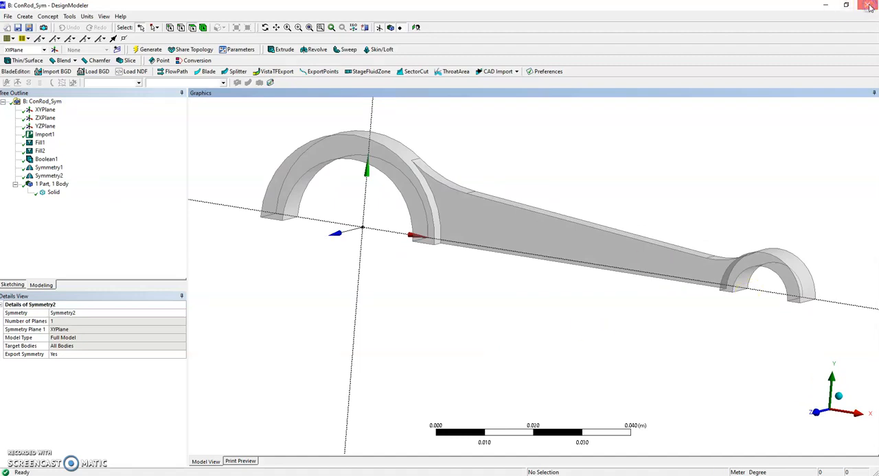
click(585, 227)
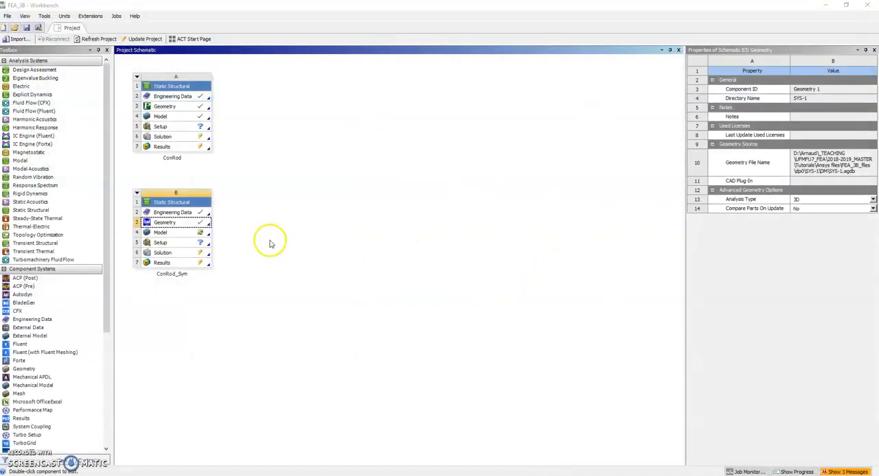
double_click(176, 236)
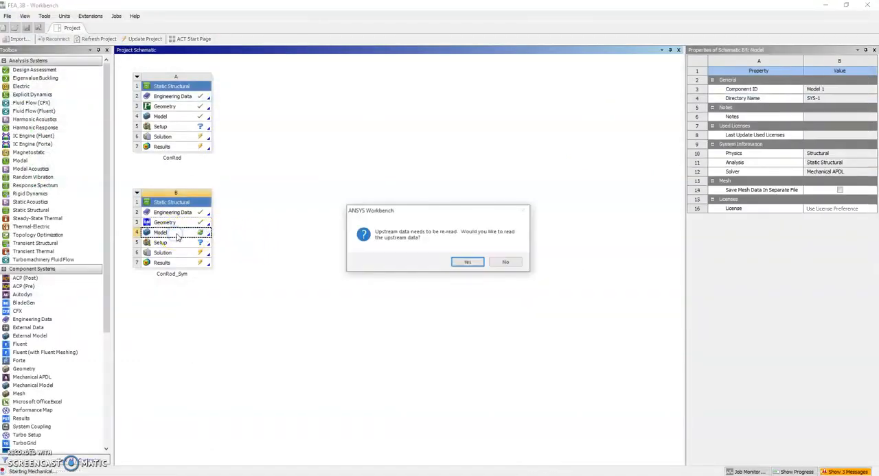
click(473, 262)
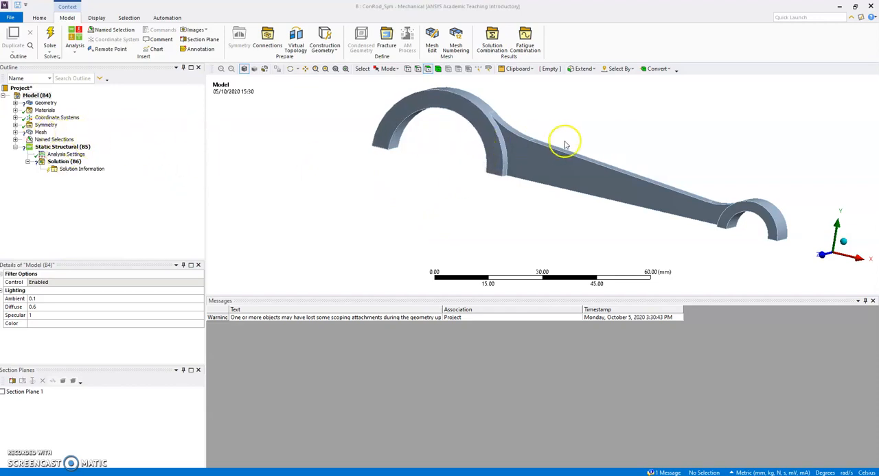
Inspect the rod's cross-section with Section Plane 1, shifting the plane slightly along the beam, and turn the section off.
click(4, 393)
drag(382, 228, 369, 212)
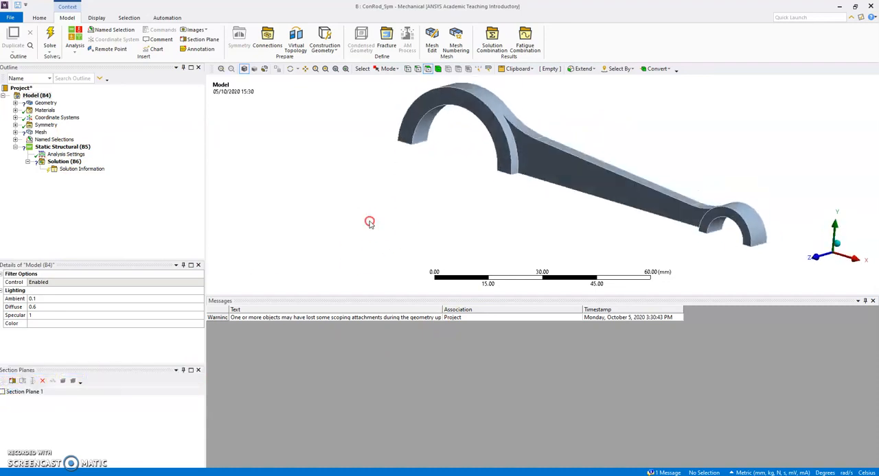
click(3, 392)
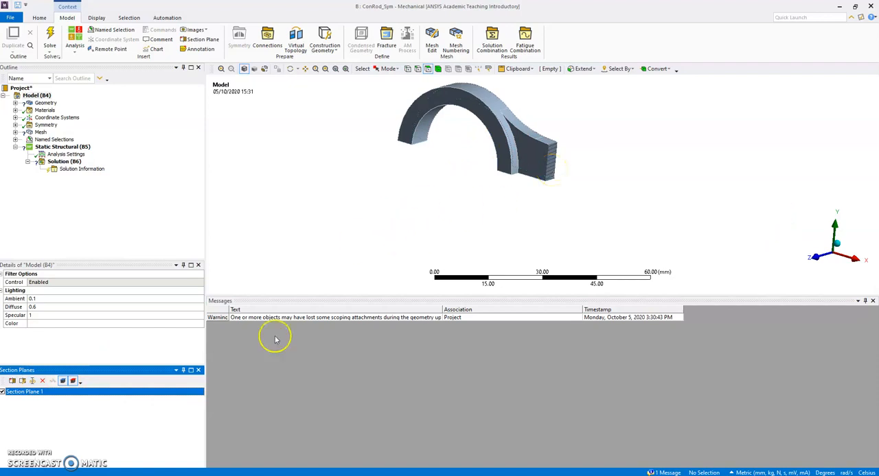
click(22, 383)
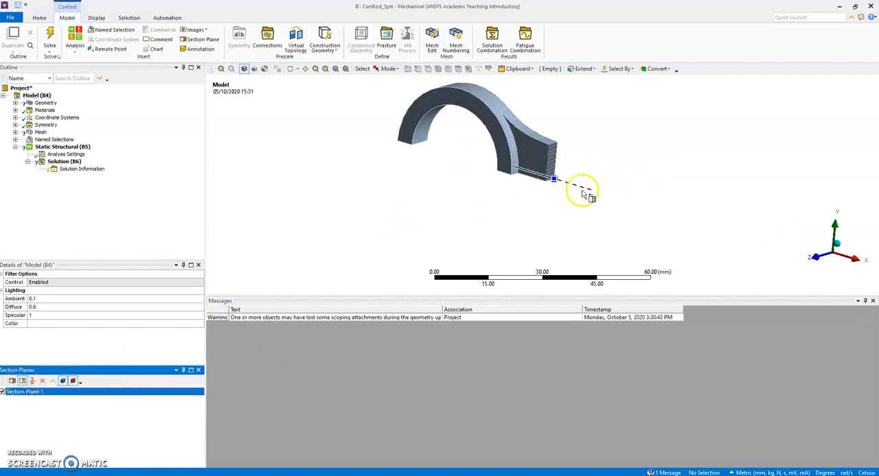
mouse_move(556, 180)
mouse_down()
mouse_move(545, 180)
mouse_move(592, 188)
mouse_move(488, 151)
mouse_move(557, 184)
mouse_up()
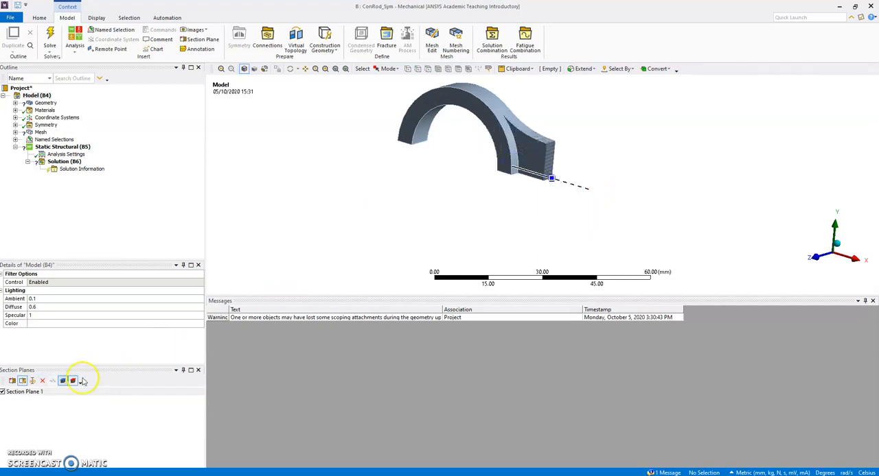
click(3, 392)
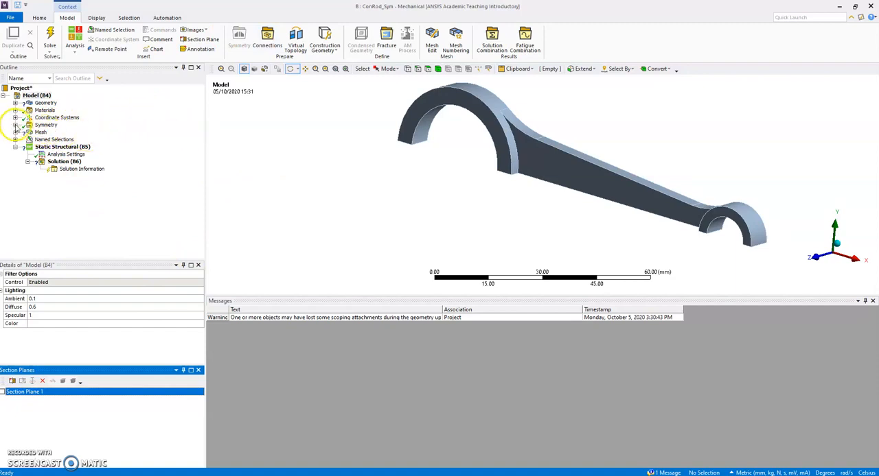
Check the imported symmetry regions, and insert a mesh Sizing with a 3.0 mm element size scoped to the rod body.
click(15, 125)
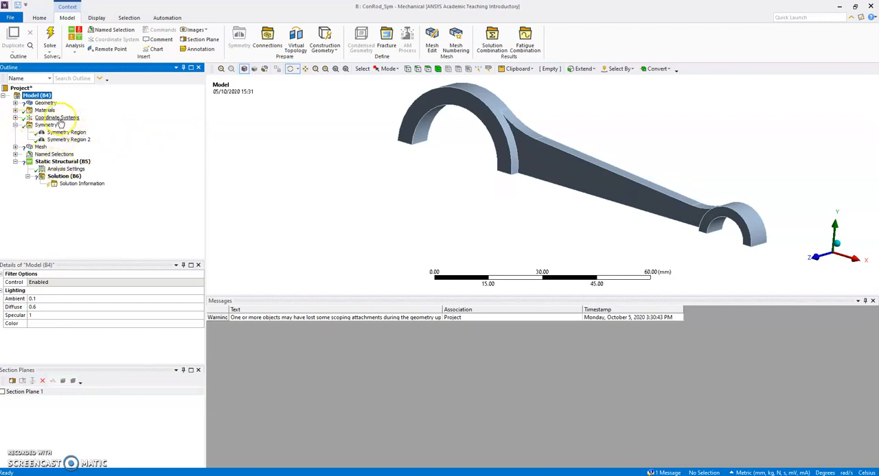
click(15, 126)
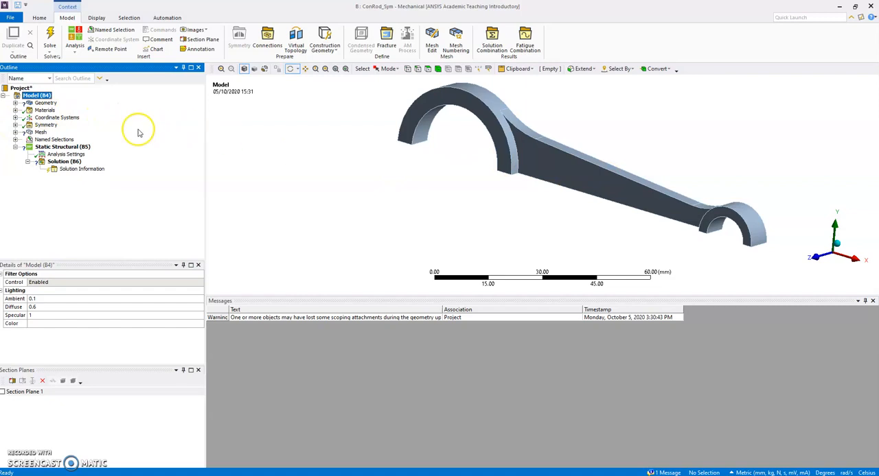
click(41, 133)
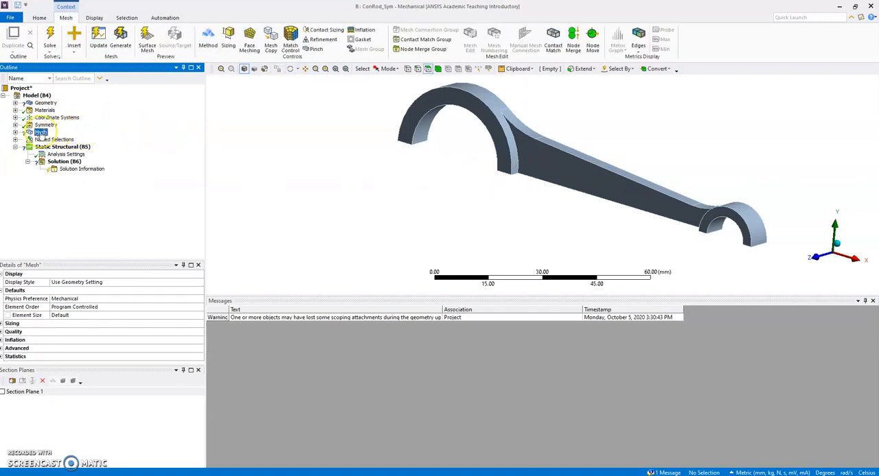
mouse_move(45, 136)
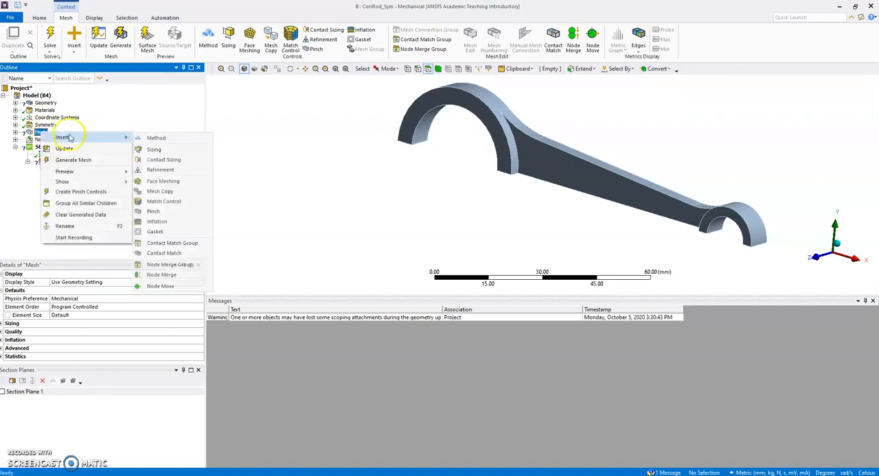
click(153, 146)
click(250, 218)
click(78, 323)
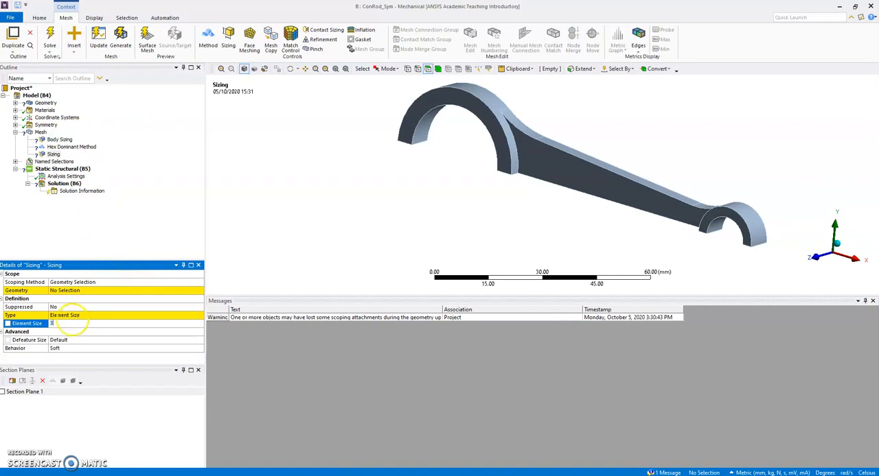
click(69, 292)
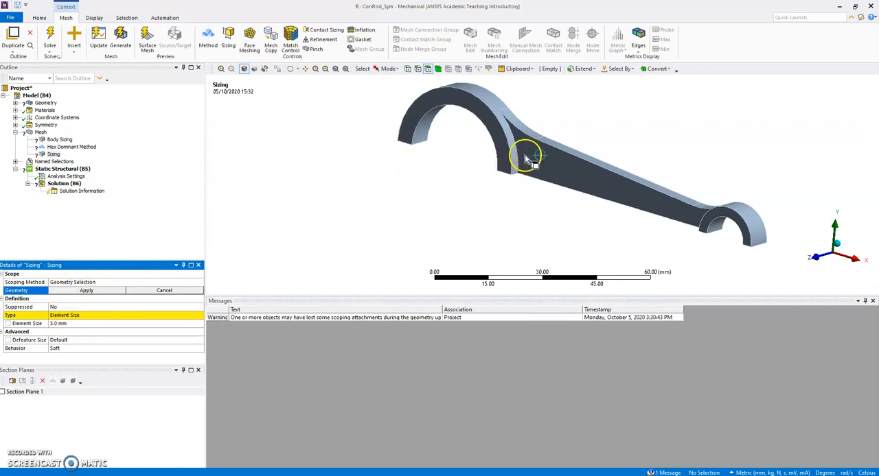
click(437, 70)
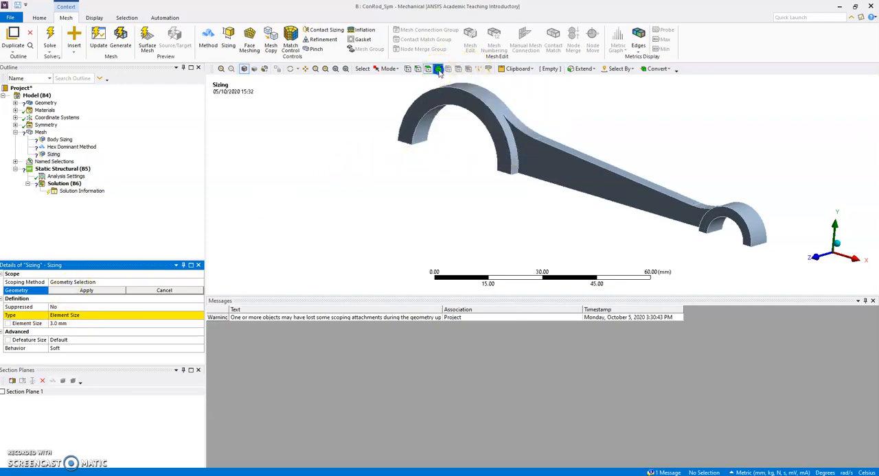
click(519, 146)
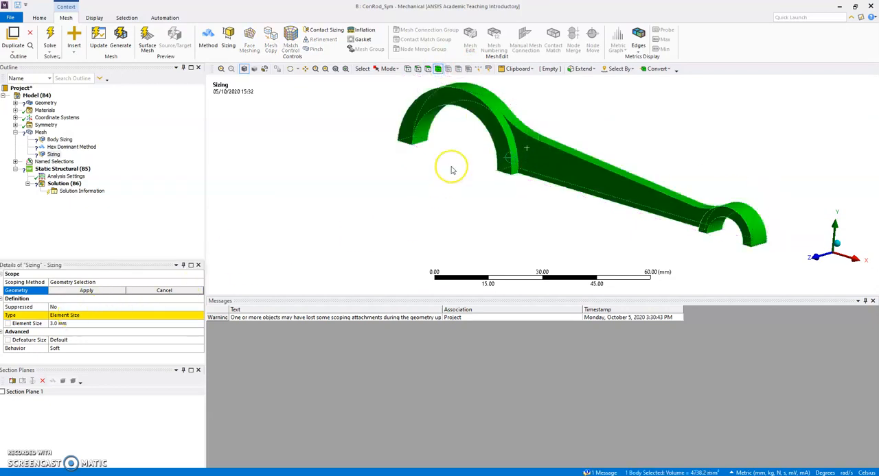
click(530, 145)
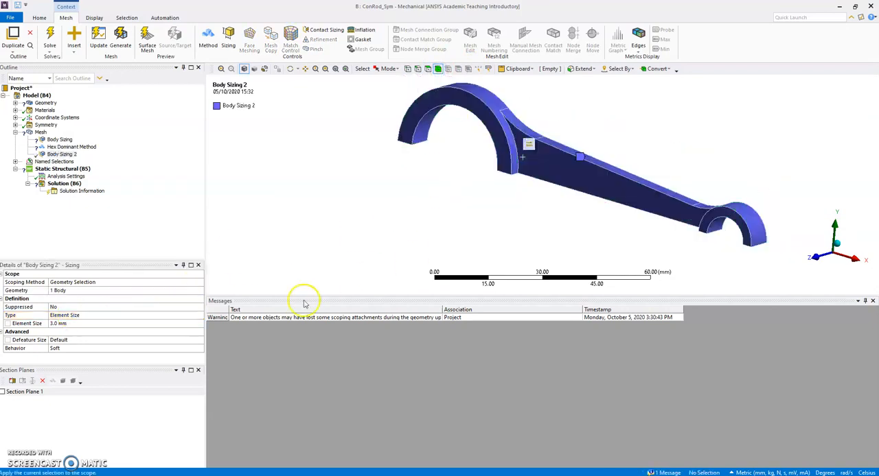
Delete the old Body Sizing control that has no geometry assigned from the mesh.
right_click(81, 147)
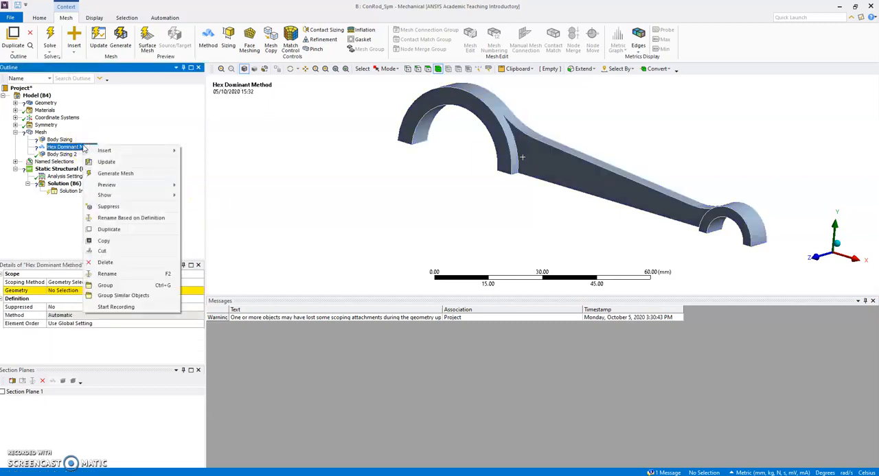
mouse_move(106, 150)
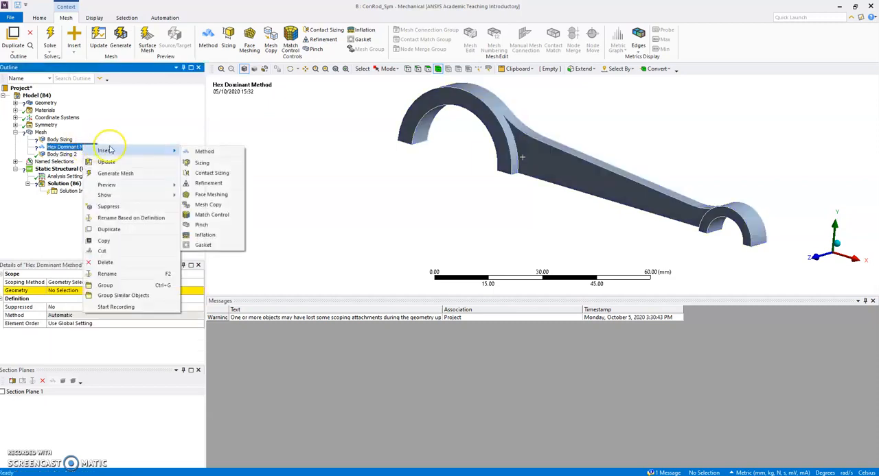
right_click(59, 140)
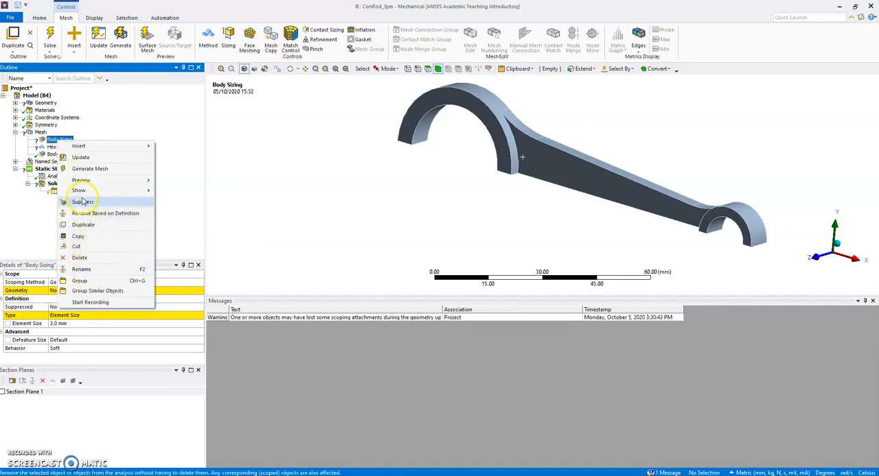
click(77, 258)
click(438, 275)
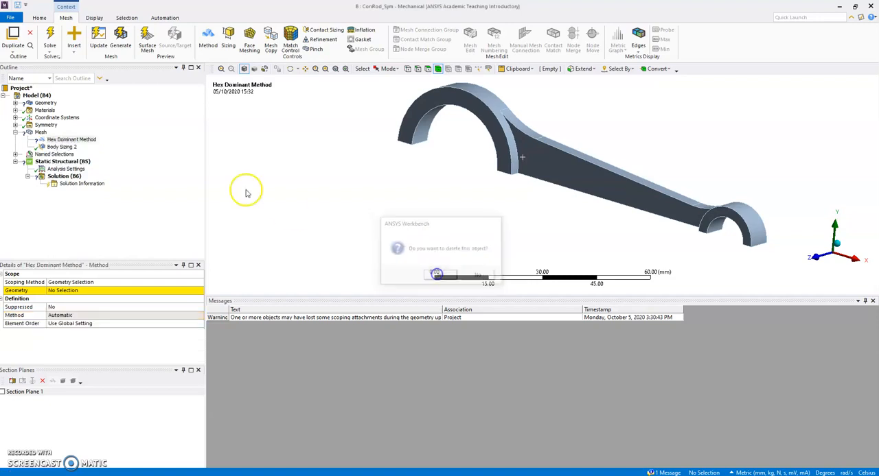
Scope the existing Hex Dominant Method to the quarter rod body.
right_click(87, 142)
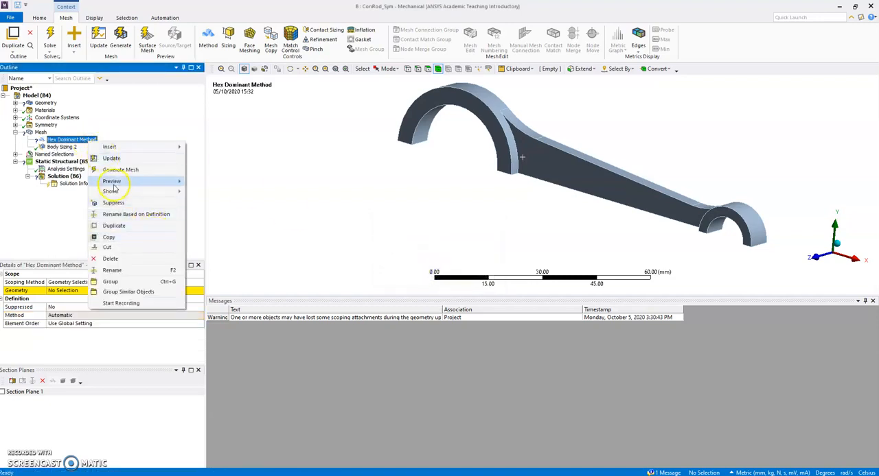
click(80, 138)
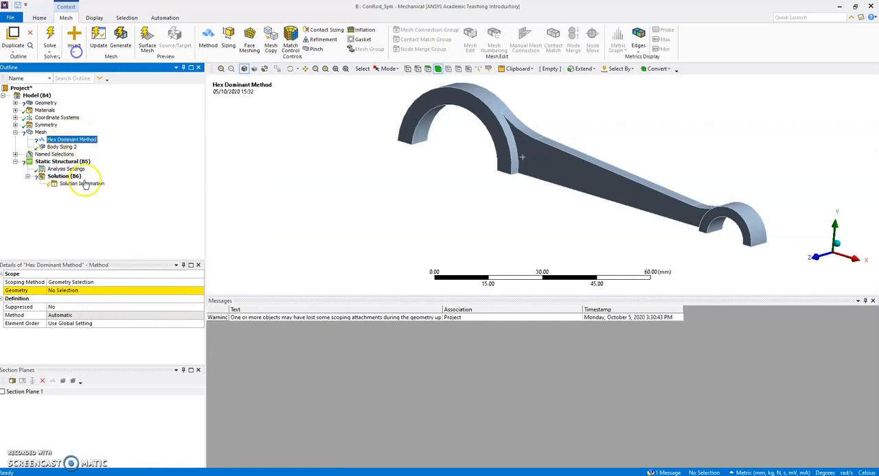
click(68, 291)
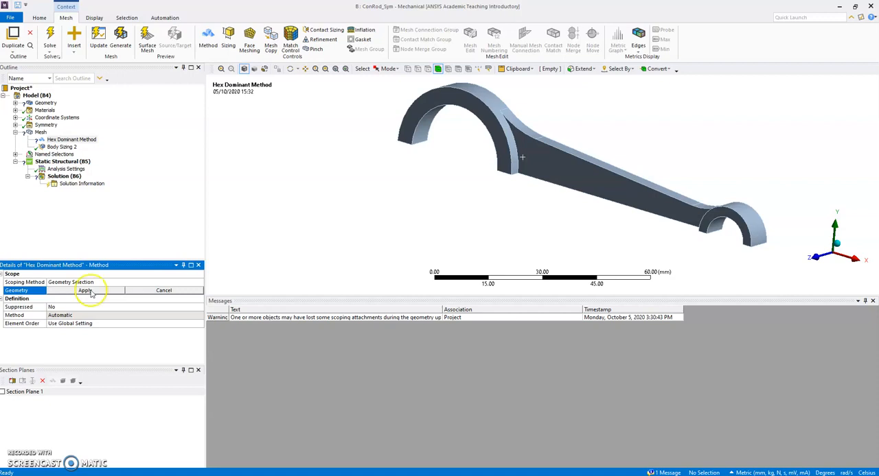
click(85, 291)
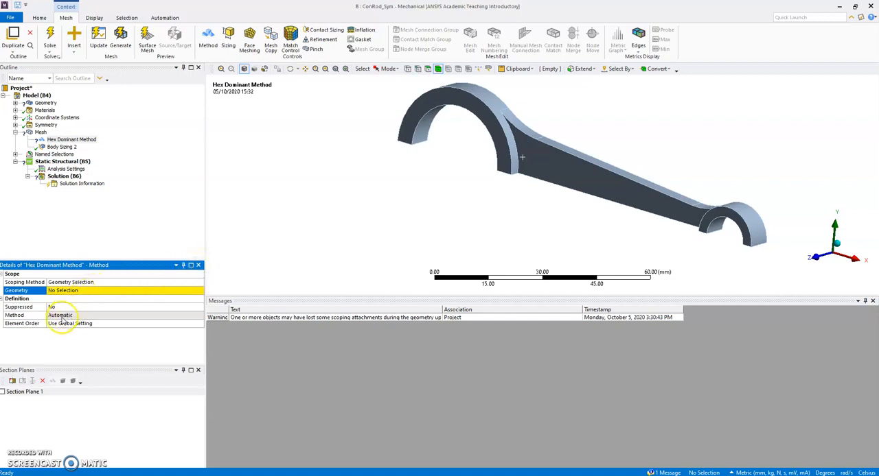
click(57, 291)
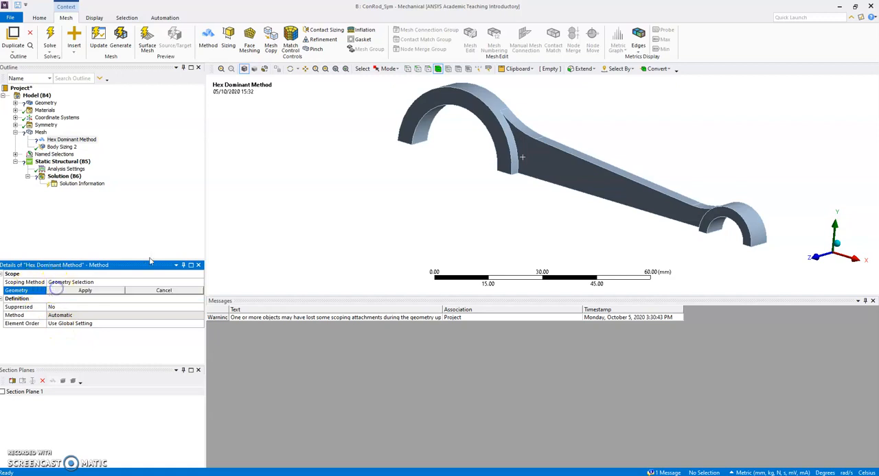
click(571, 164)
click(85, 291)
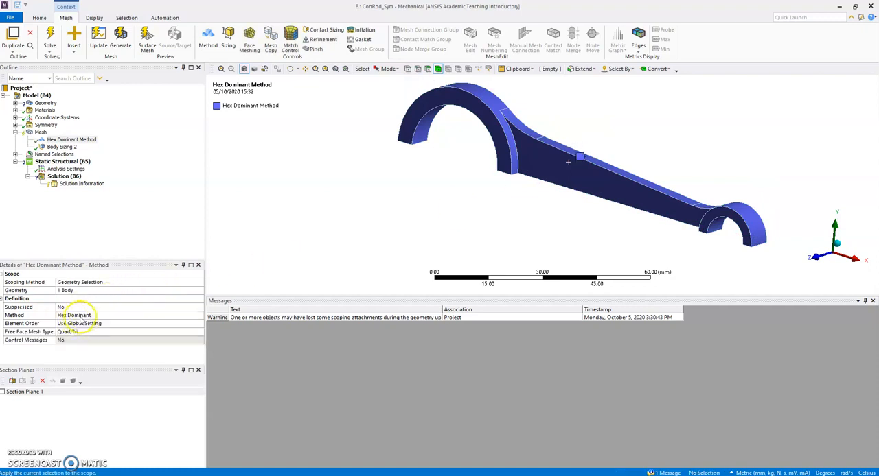
Change the rod's mesh method from Hex Dominant to MultiZone and update the mesh.
click(81, 316)
click(199, 316)
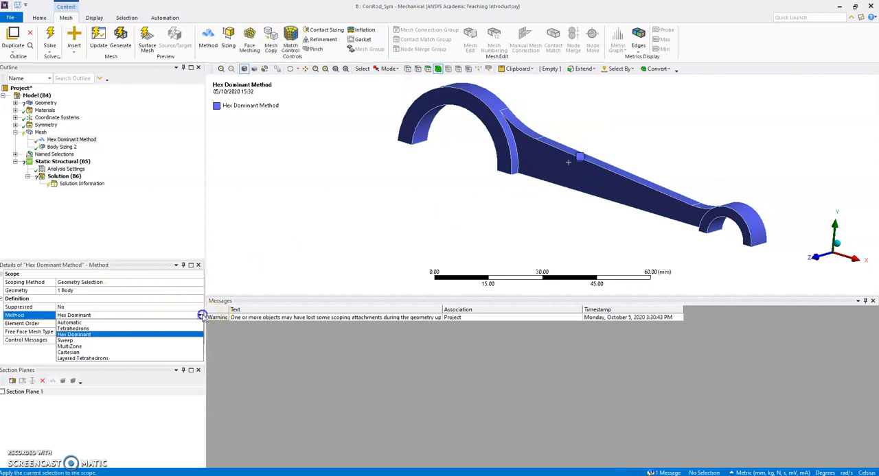
click(76, 348)
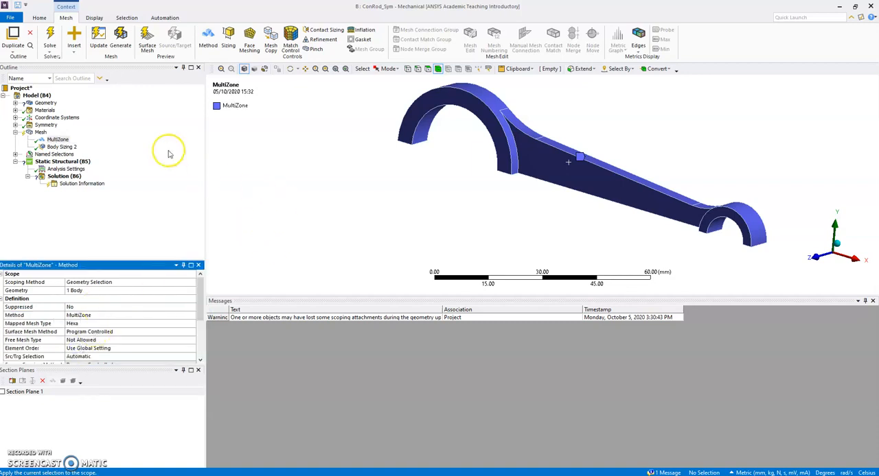
click(99, 41)
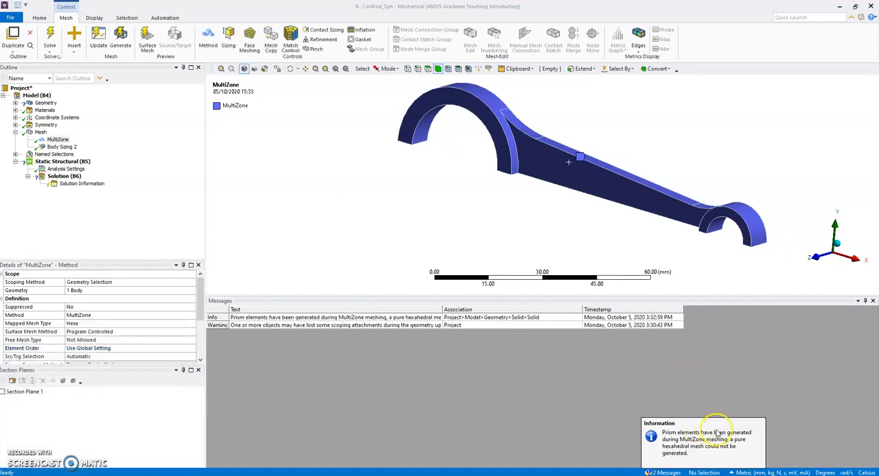
Read the MultiZone meshing information message, and examine the generated mesh with its Skewness quality statistics.
click(686, 432)
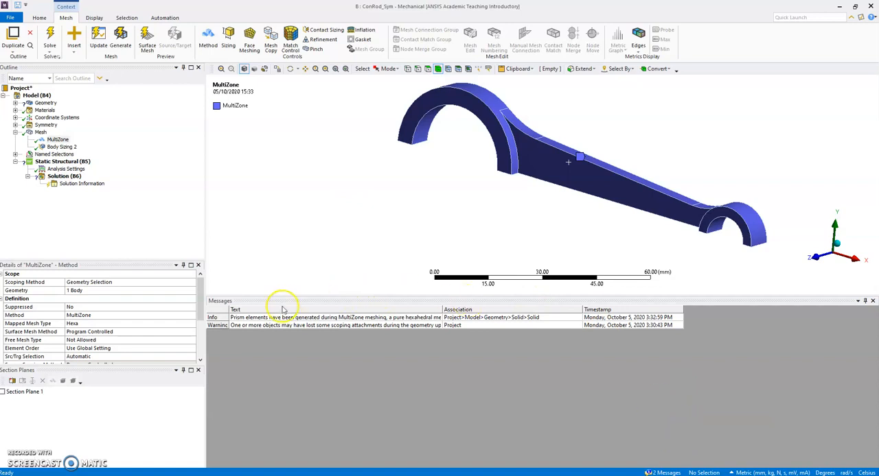
double_click(368, 318)
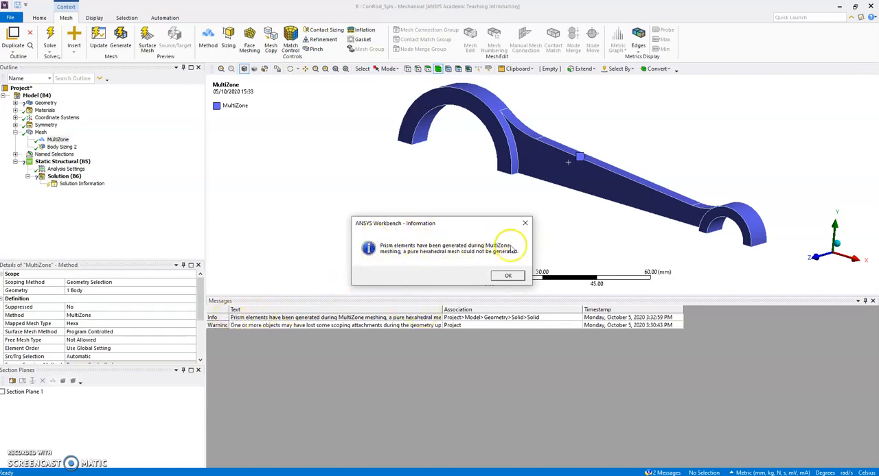
click(517, 274)
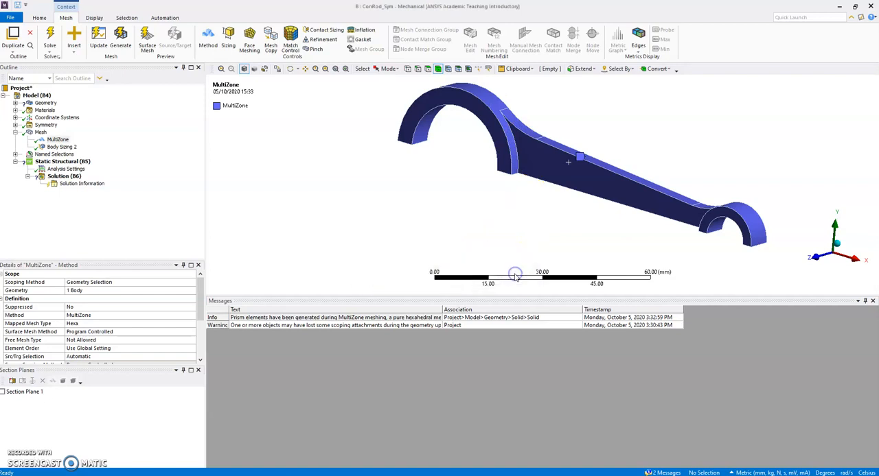
click(40, 132)
mouse_move(457, 178)
middle_down()
mouse_move(420, 197)
mouse_move(466, 176)
middle_up()
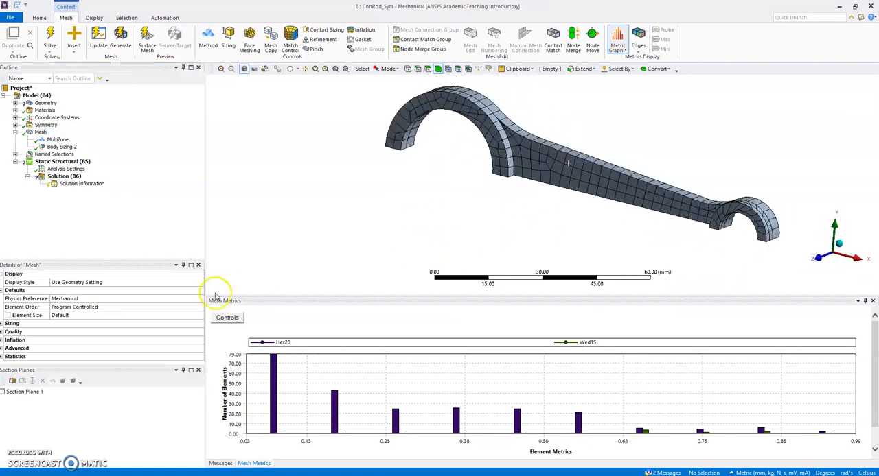
click(2, 332)
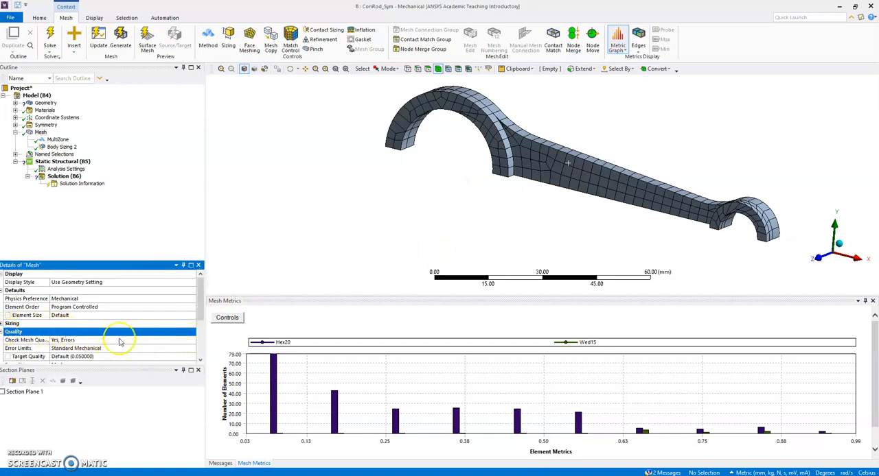
scroll(129, 340, down, 2)
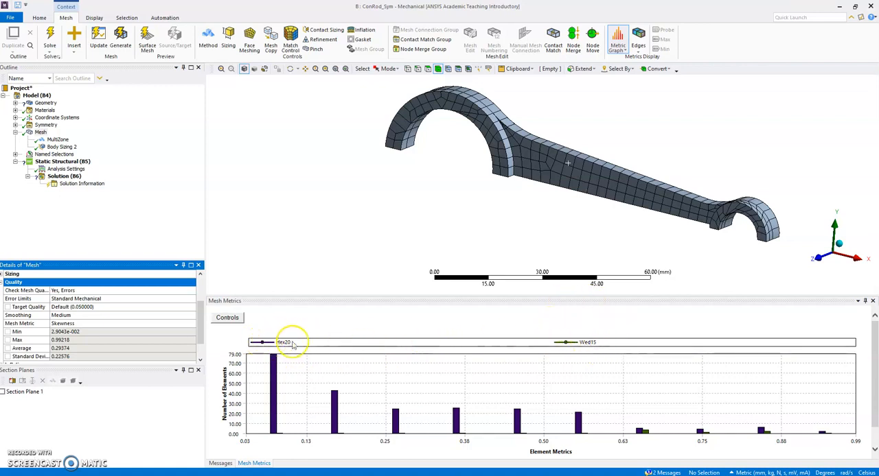
Examine where on the rod the elements of the lowest and the two highest skewness bars in Mesh Metrics lie.
click(275, 372)
middle_drag(356, 236, 392, 224)
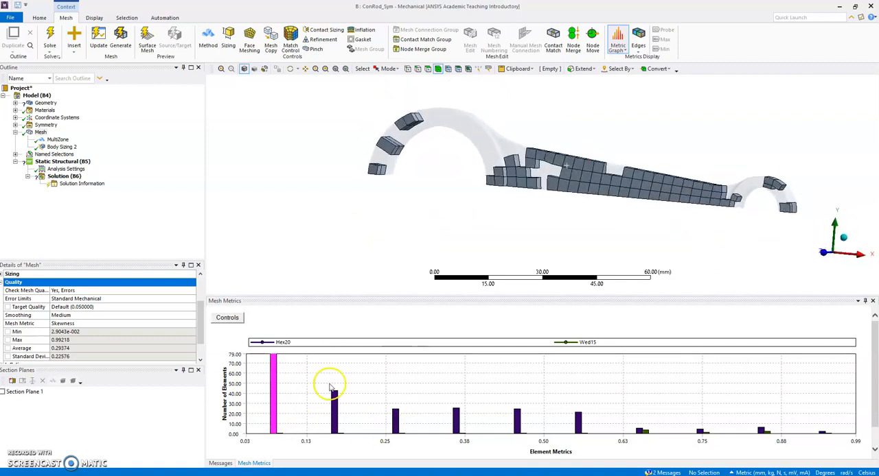
click(761, 431)
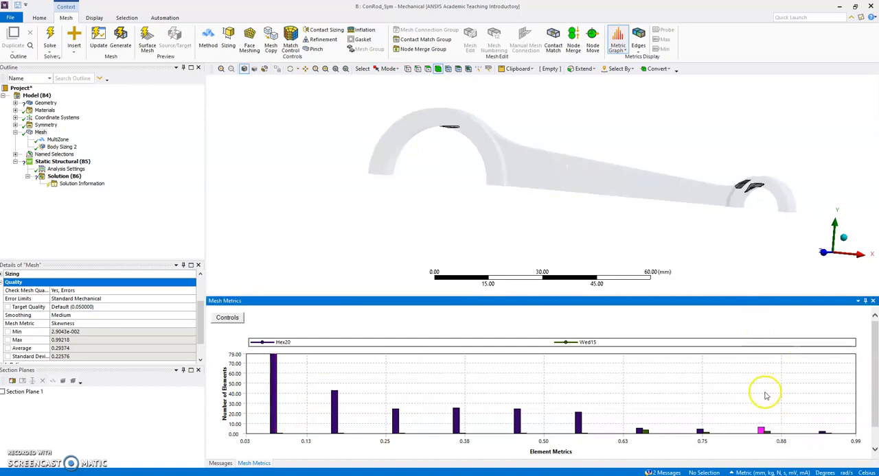
middle_drag(474, 198, 514, 212)
click(822, 433)
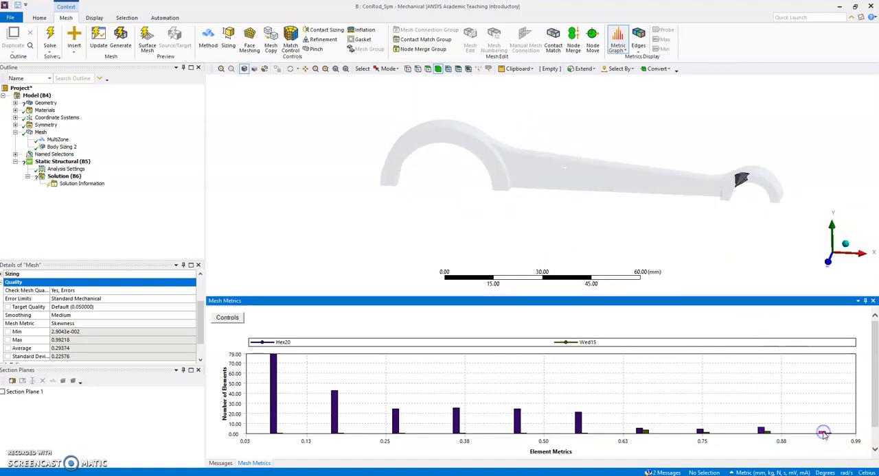
click(829, 435)
Inspect the Wed15 elements in the second-highest skewness bar up close, and restore the display of the full mesh.
click(778, 437)
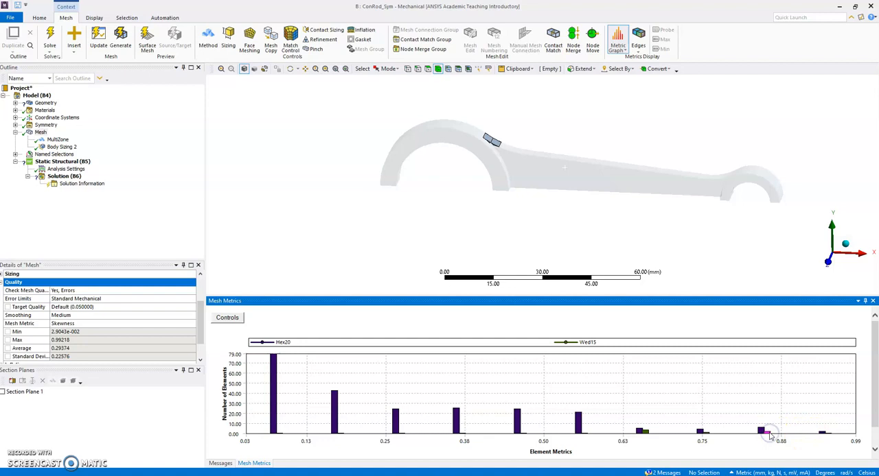
scroll(488, 155, up, 4)
middle_drag(484, 153, 405, 112)
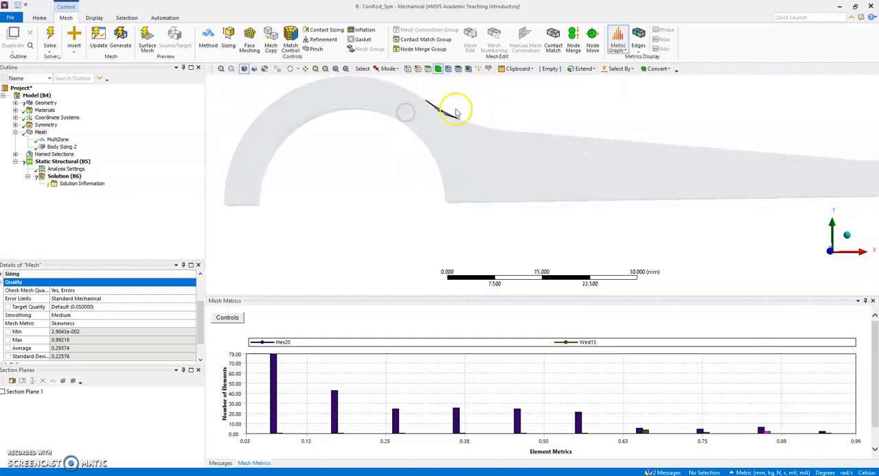
middle_drag(476, 118, 402, 142)
scroll(463, 113, up, 2)
scroll(463, 113, down, 2)
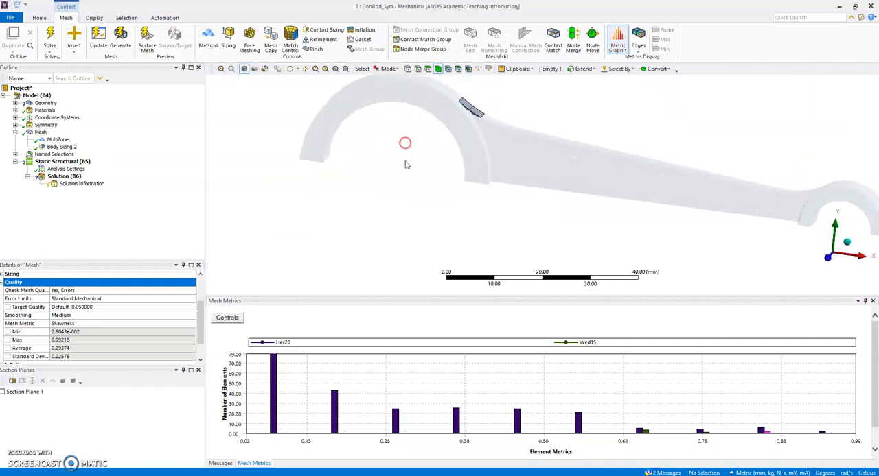
click(600, 376)
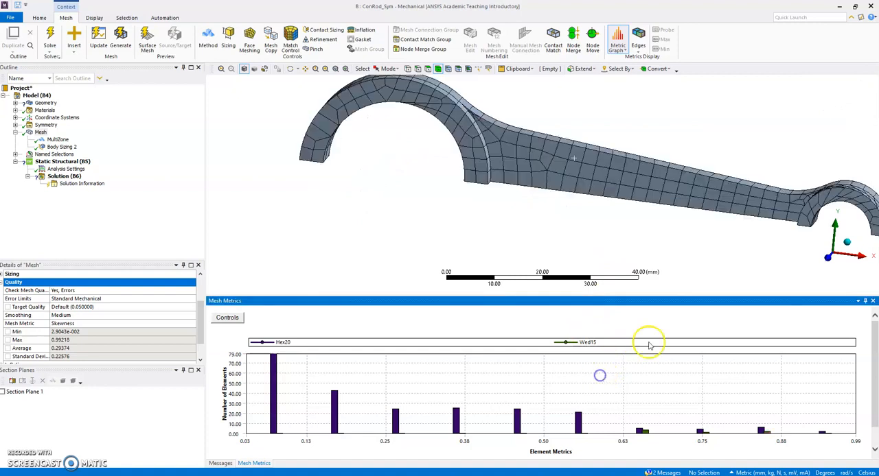
Hide the Section Planes pane and expand the mesh's Statistics to read the node and element counts.
middle_drag(628, 116, 589, 142)
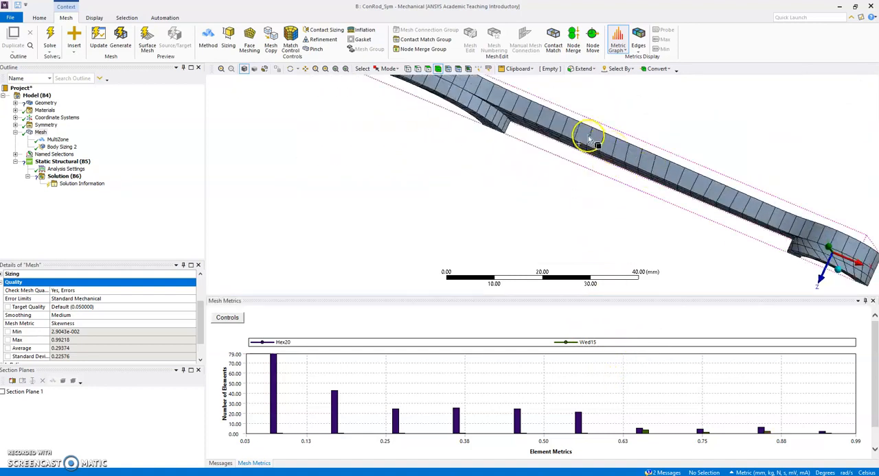
middle_drag(708, 172, 803, 90)
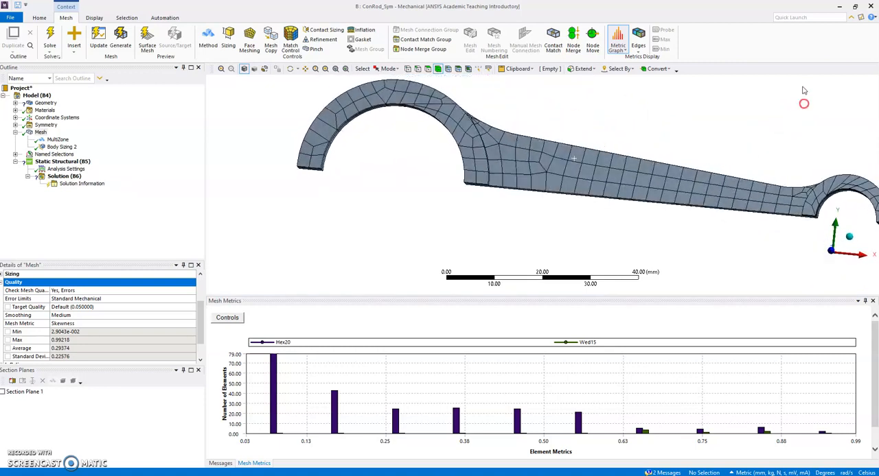
click(176, 372)
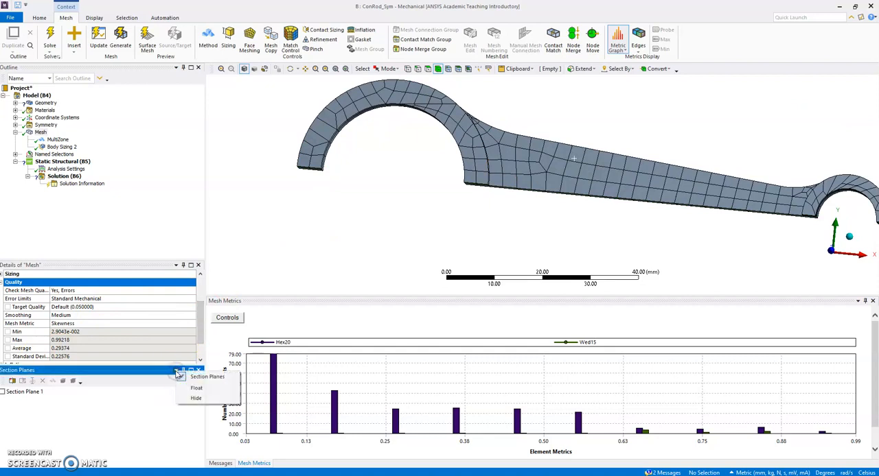
click(196, 399)
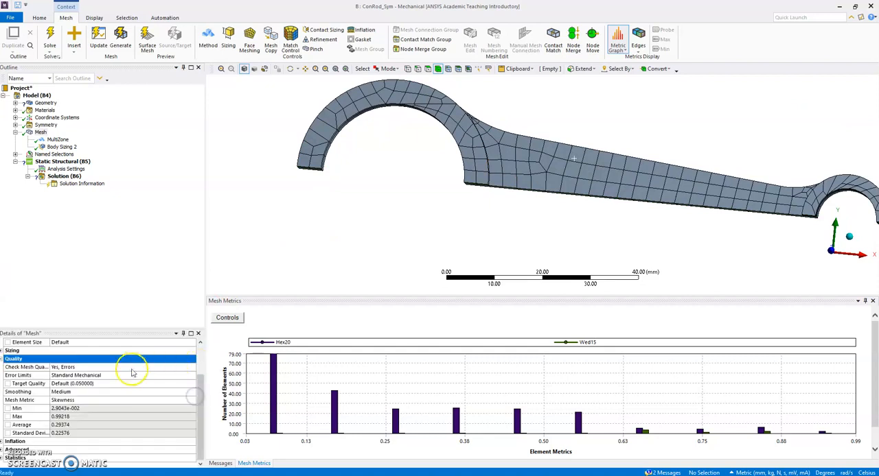
click(4, 458)
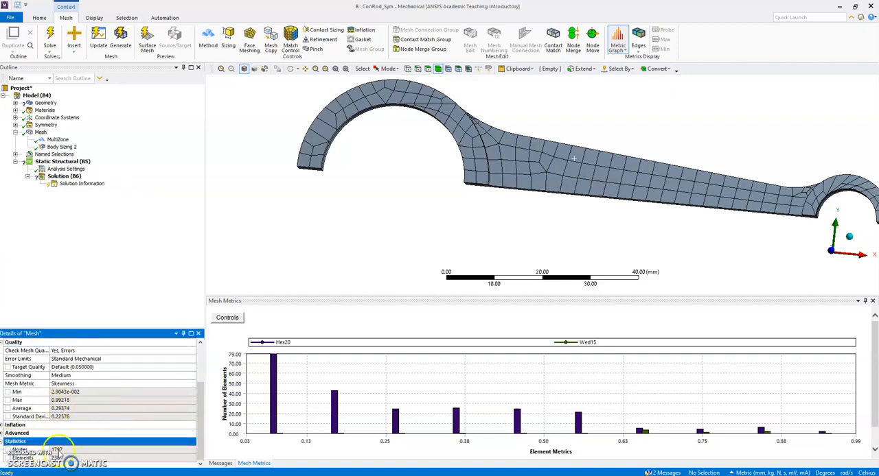
Set the element size of Body Sizing 2 to 1.0 mm and generate the mesh.
click(62, 147)
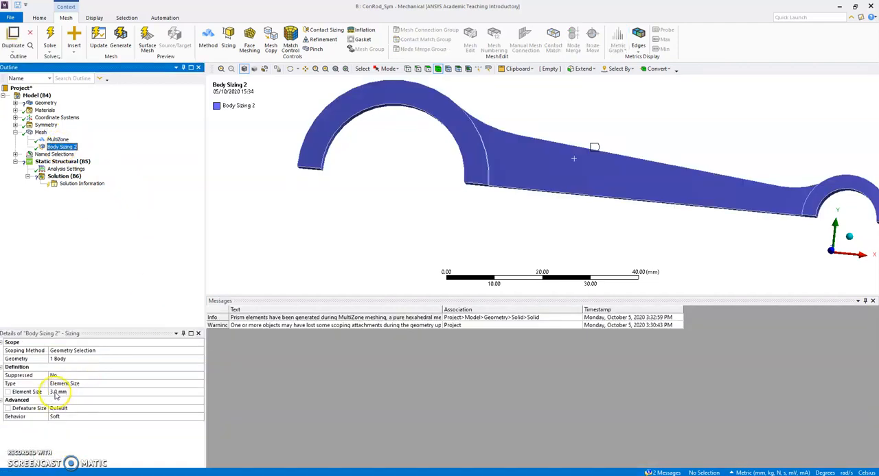
click(55, 393)
key(Return)
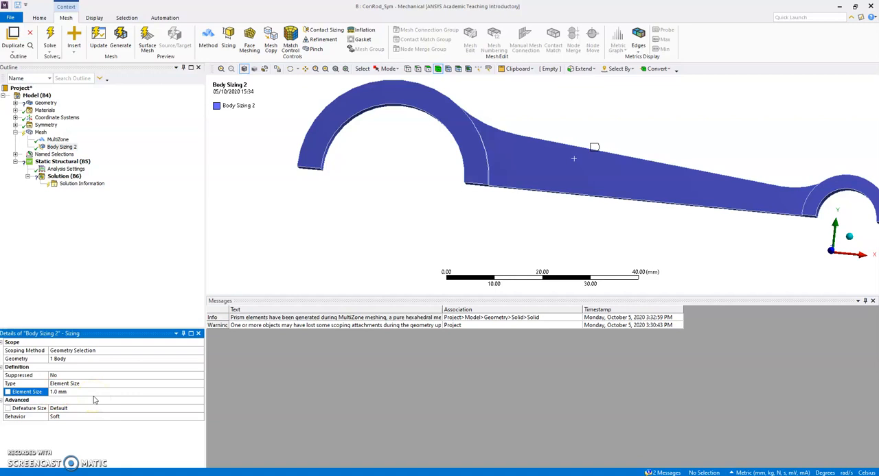
click(120, 41)
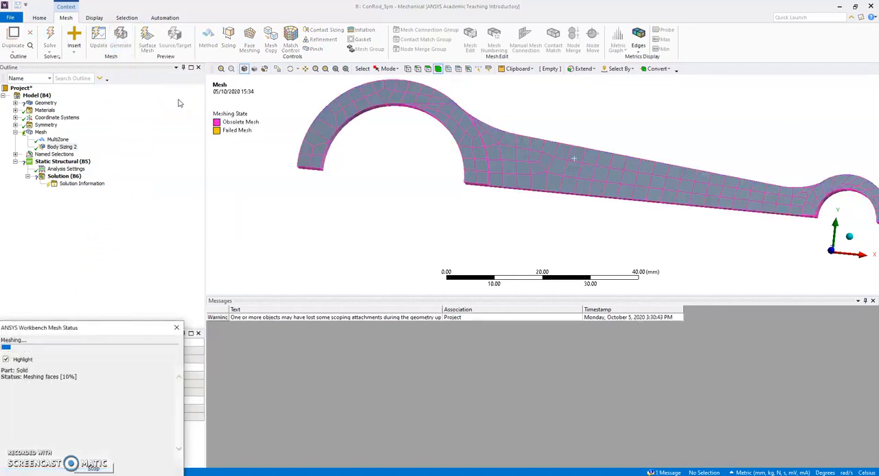
middle_drag(526, 110, 491, 166)
scroll(519, 275, up, 1)
middle_drag(520, 275, 559, 147)
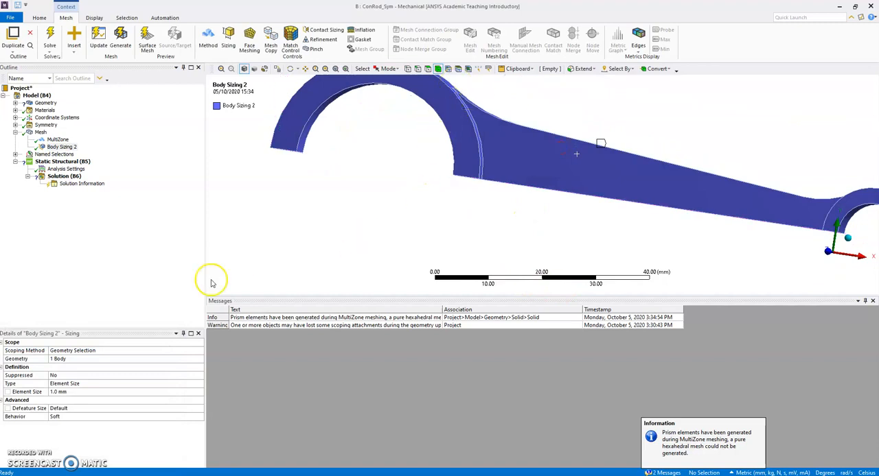
Examine the regenerated mesh along the shank and around both rod ends, and read its skewness and node statistics.
click(41, 132)
mouse_move(643, 137)
middle_down()
mouse_move(605, 181)
mouse_move(651, 139)
middle_up()
scroll(617, 140, up, 2)
scroll(549, 138, down, 4)
middle_drag(538, 135, 405, 187)
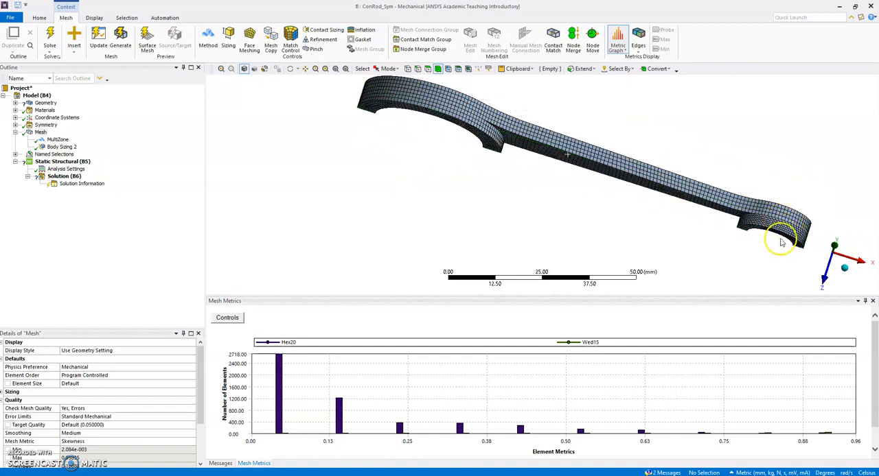
middle_drag(790, 234, 762, 223)
scroll(775, 215, up, 2)
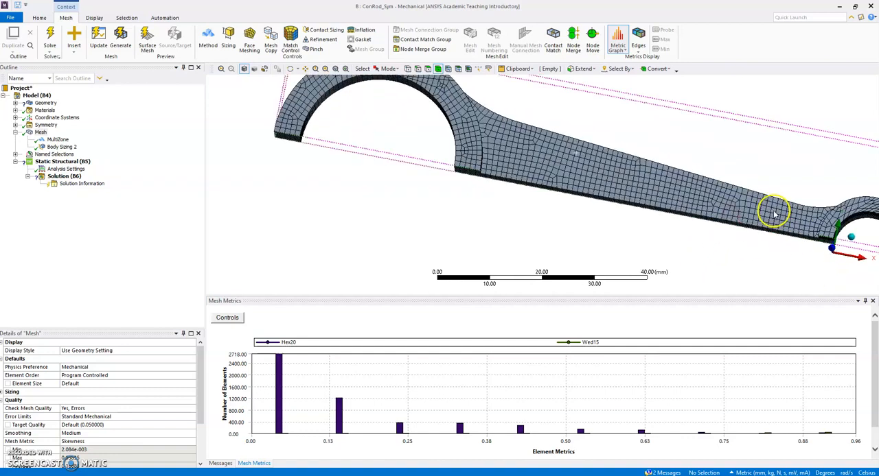
middle_drag(394, 249, 464, 210)
mouse_move(473, 157)
mouse_down()
mouse_move(467, 195)
mouse_move(472, 166)
mouse_up()
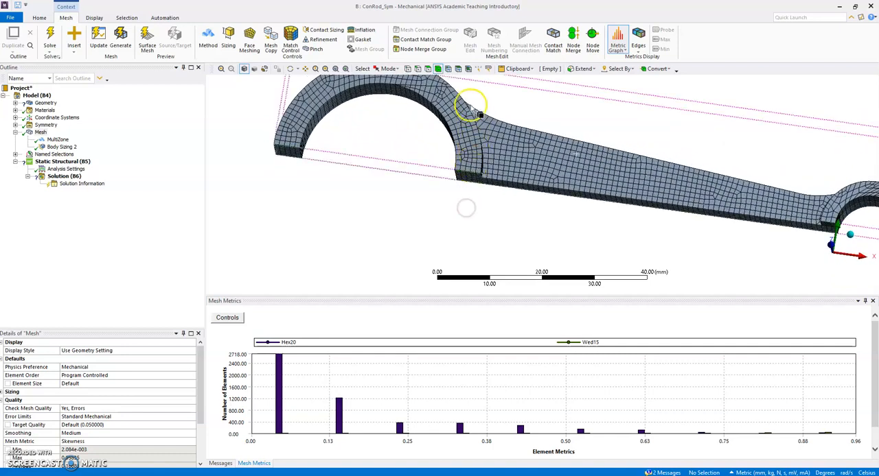
scroll(858, 221, down, 2)
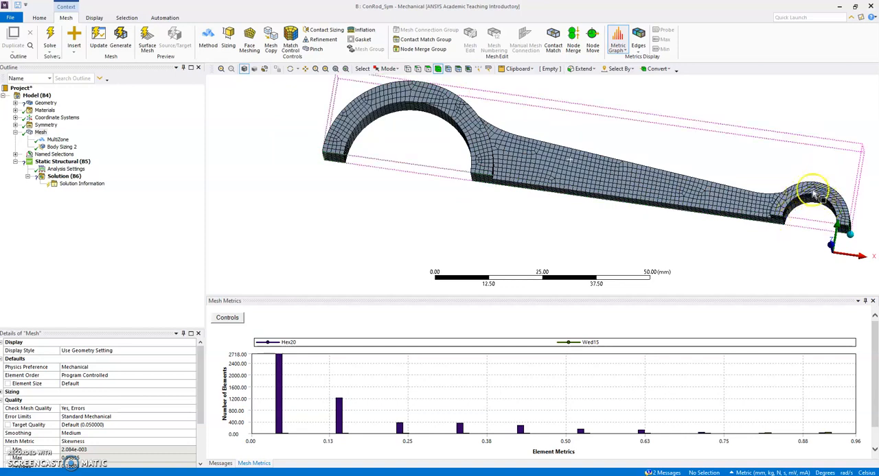
mouse_move(745, 246)
middle_down()
mouse_move(730, 251)
mouse_move(742, 249)
middle_up()
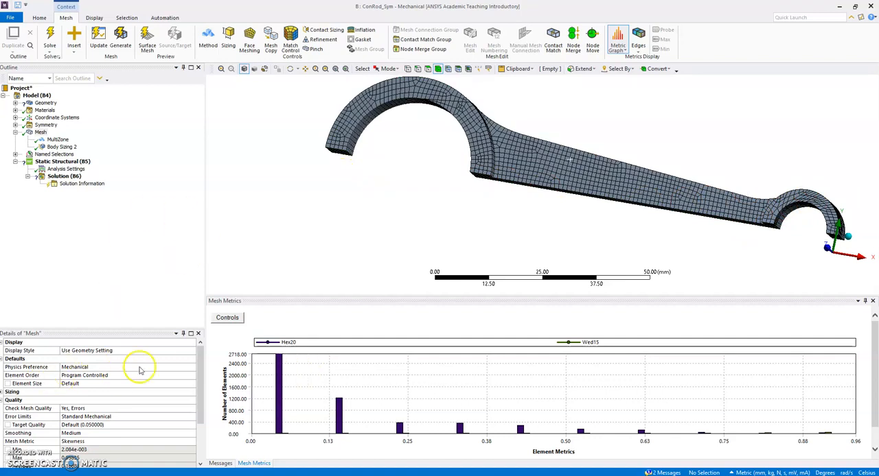
drag(198, 371, 197, 408)
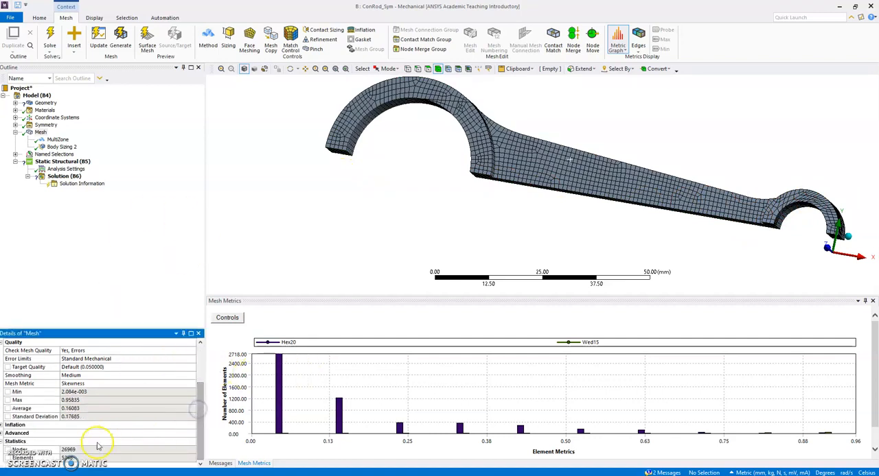
click(69, 449)
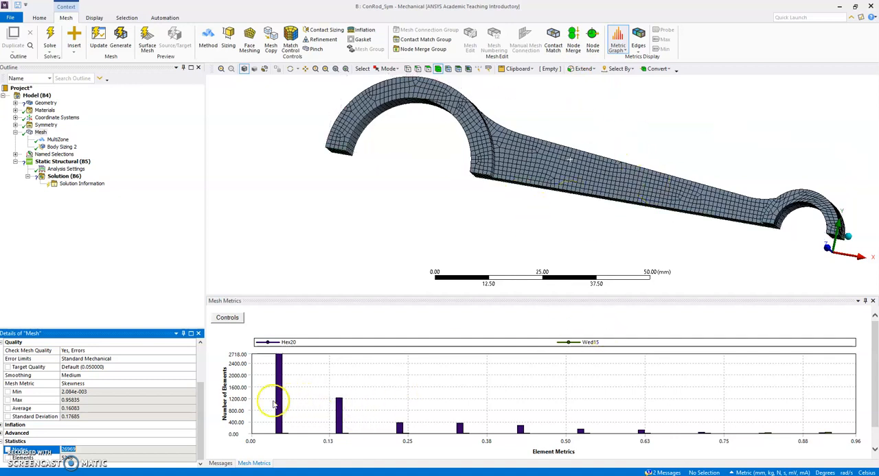
Examine where on the rod the Hex20 elements of the 0.528 skewness bar lie, and restore the full mesh display.
click(580, 432)
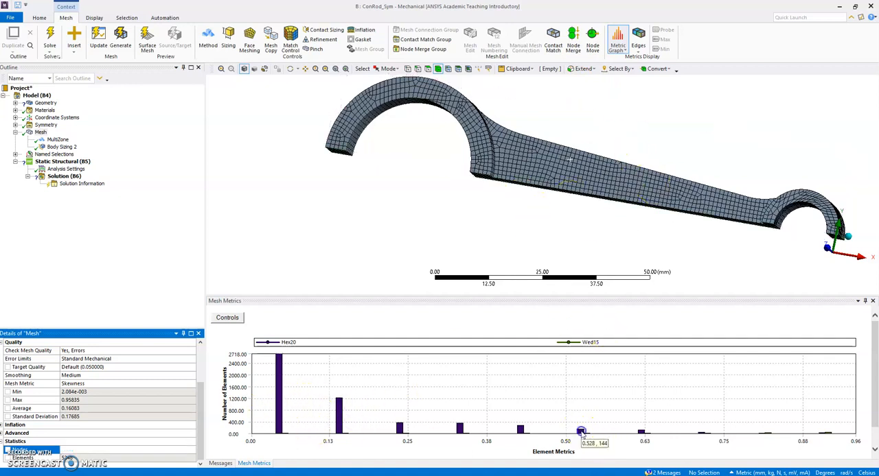
middle_drag(453, 137, 804, 156)
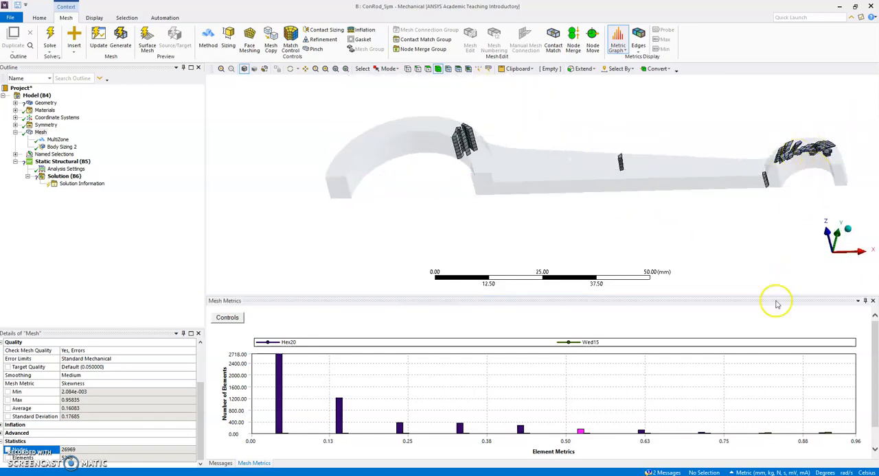
click(237, 413)
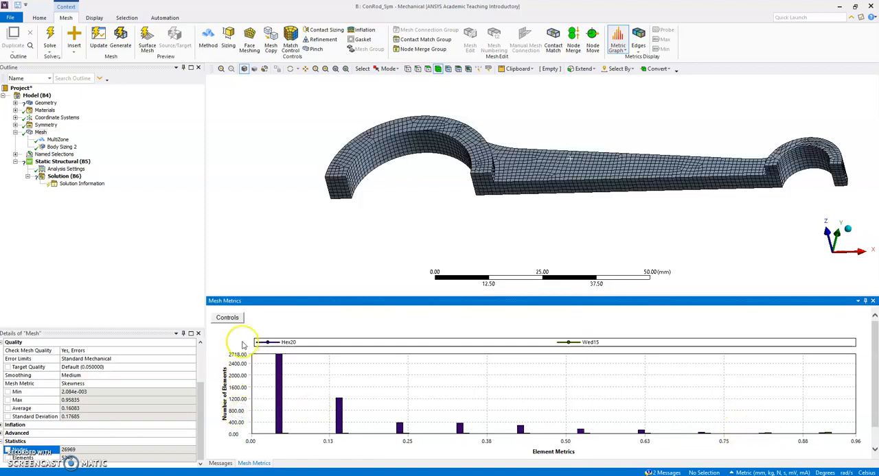
Set the maximum of the Mesh Metrics graph's Y-axis range to 10.
click(237, 319)
click(434, 326)
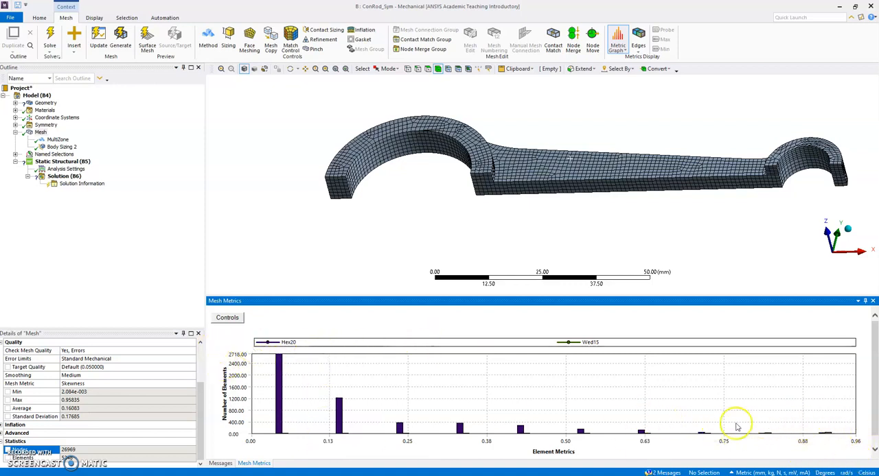
click(227, 318)
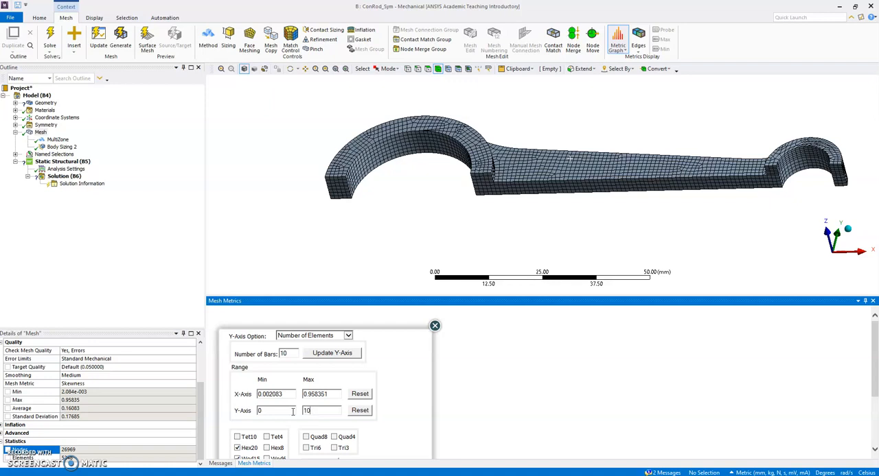
click(434, 325)
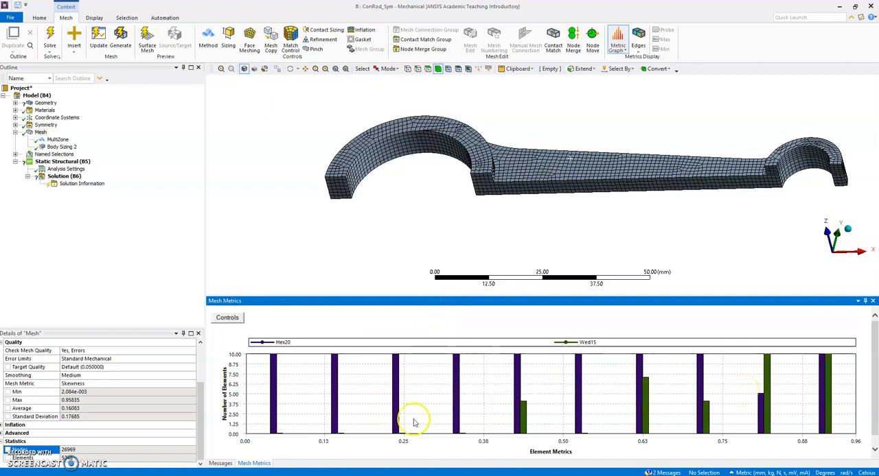
Examine where the Wed15 and Hex20 elements of the highest skewness bar lie on the rod, and restore the full mesh display.
click(829, 407)
middle_drag(667, 247, 720, 271)
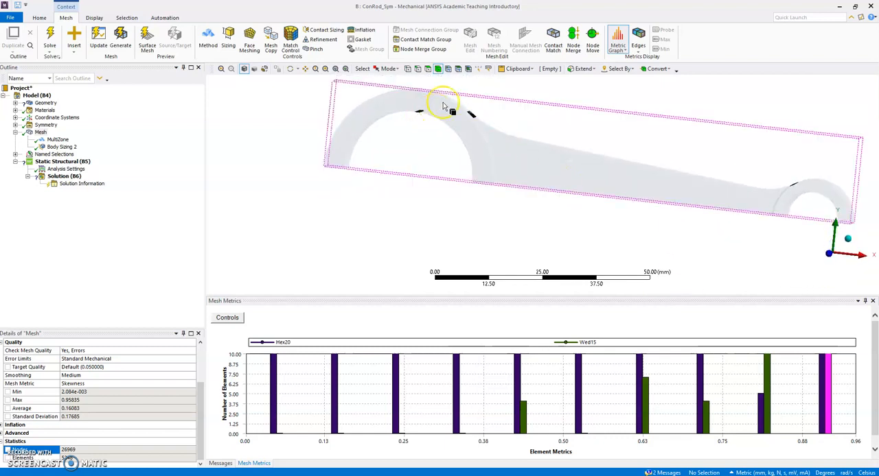
click(821, 404)
middle_drag(722, 290, 641, 268)
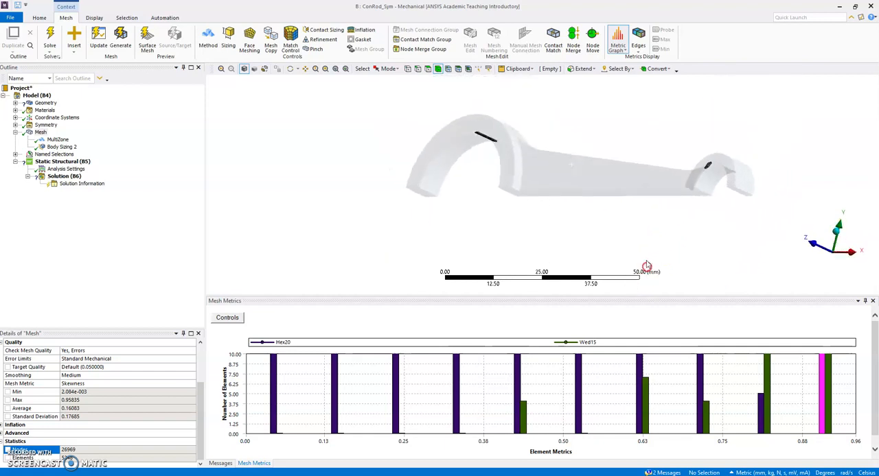
middle_drag(591, 207, 669, 222)
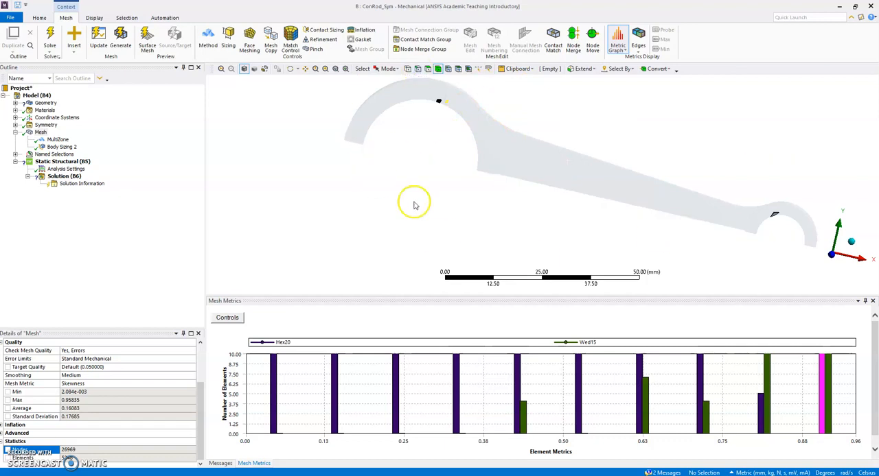
middle_drag(665, 121, 718, 127)
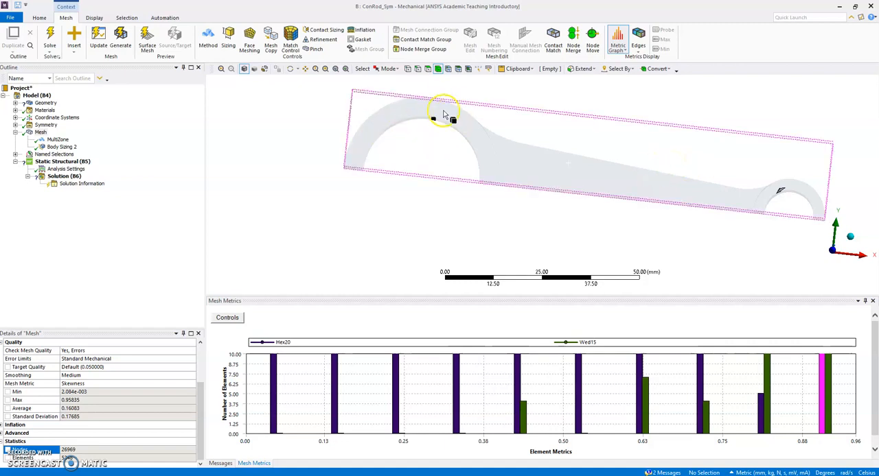
middle_drag(449, 227, 457, 89)
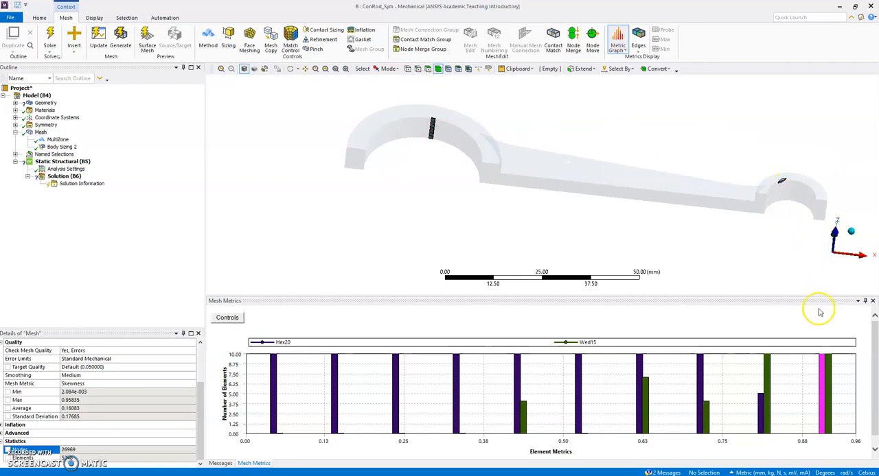
middle_drag(580, 94, 539, 133)
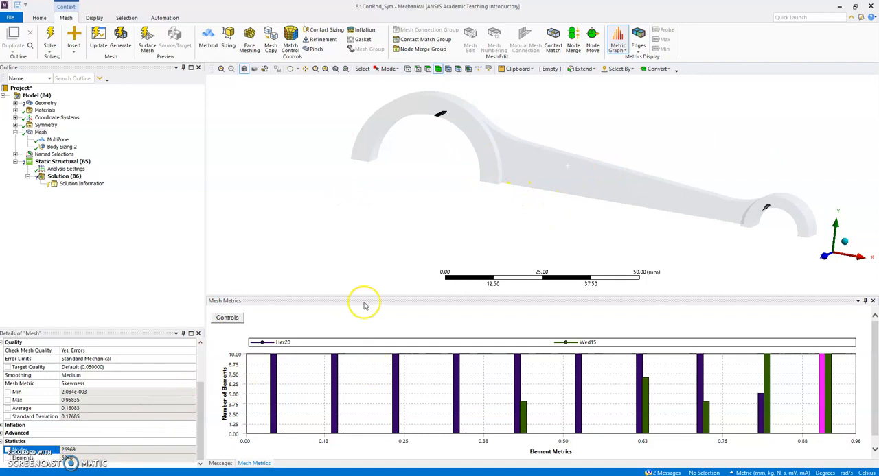
click(41, 132)
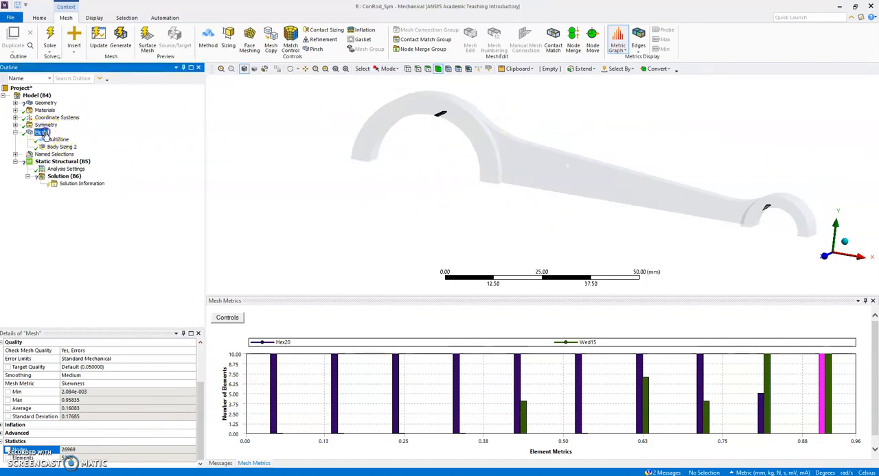
click(480, 387)
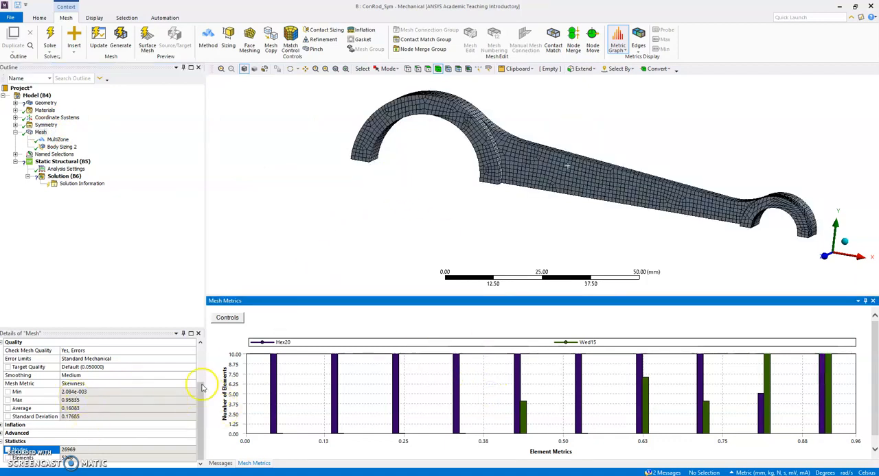
Enable Section Plane 1 to slice through the rod's mesh across the shank and inspect the cut.
click(39, 18)
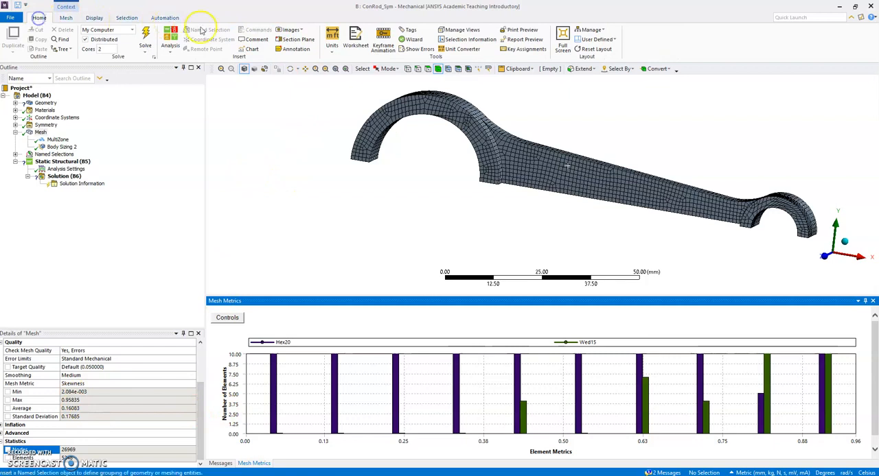
click(307, 43)
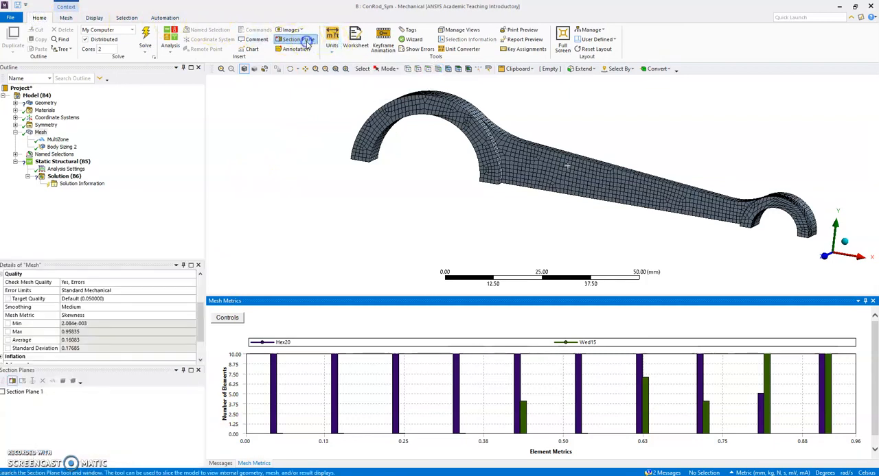
click(3, 393)
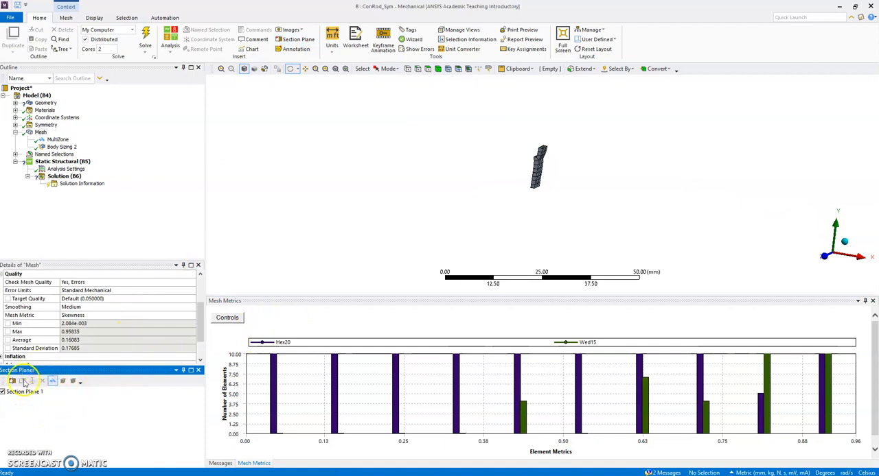
drag(528, 185, 419, 210)
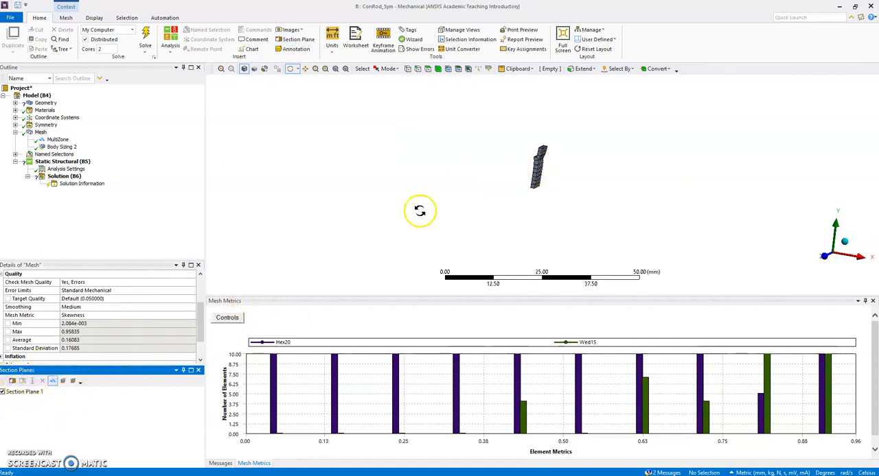
click(13, 382)
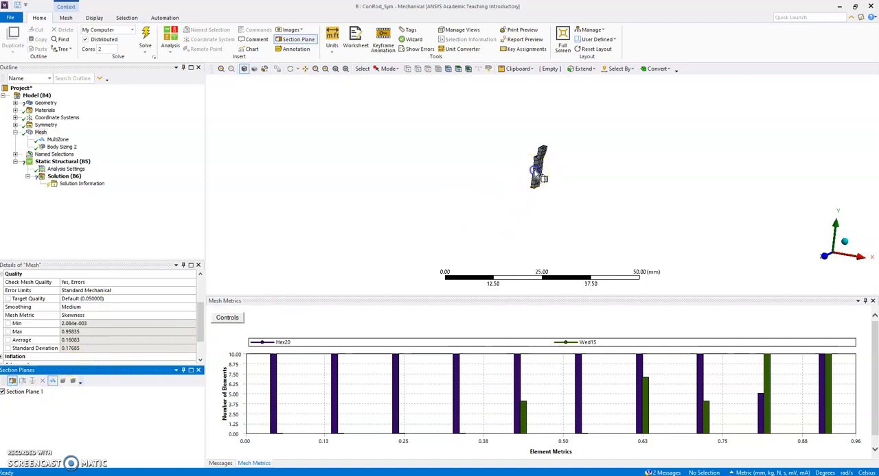
click(537, 172)
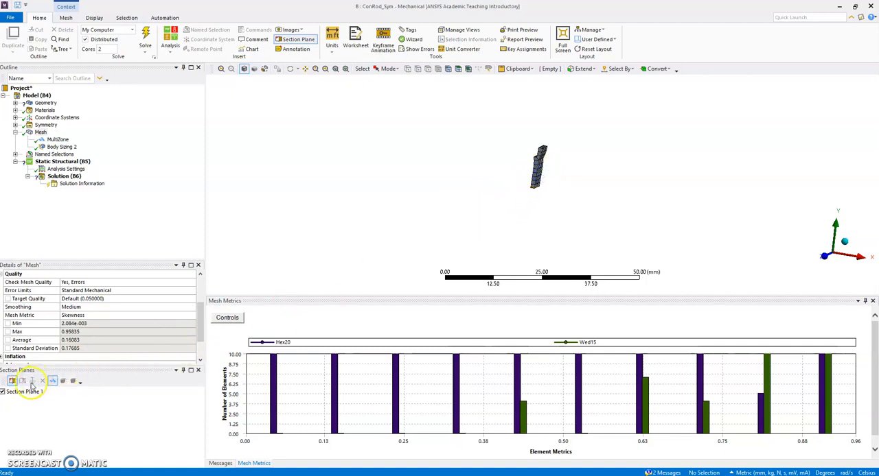
Edit Section Plane 1 so that the mesh on the big-end side of the cut is displayed.
click(23, 392)
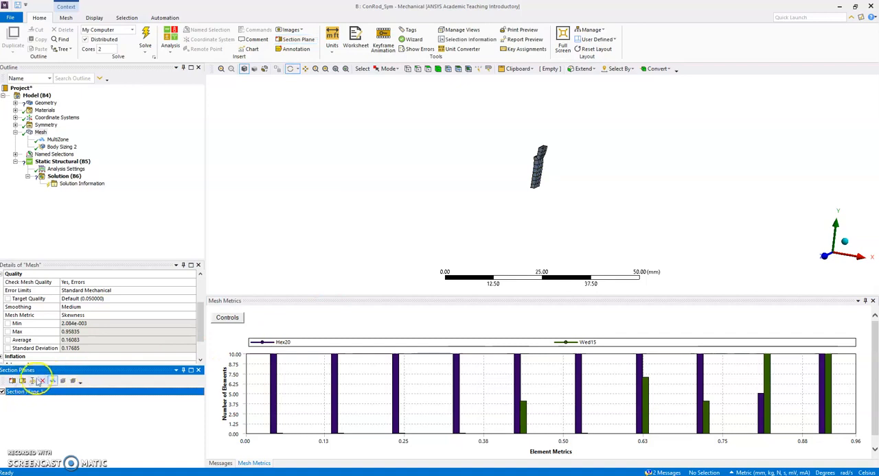
click(32, 382)
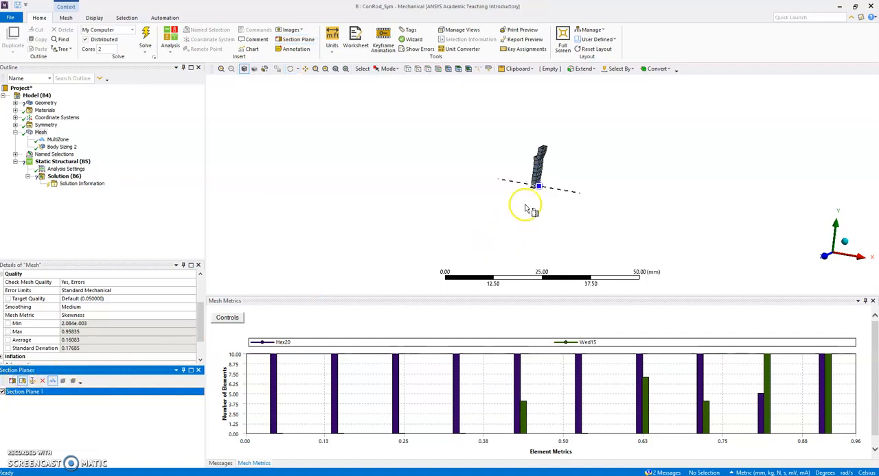
click(529, 185)
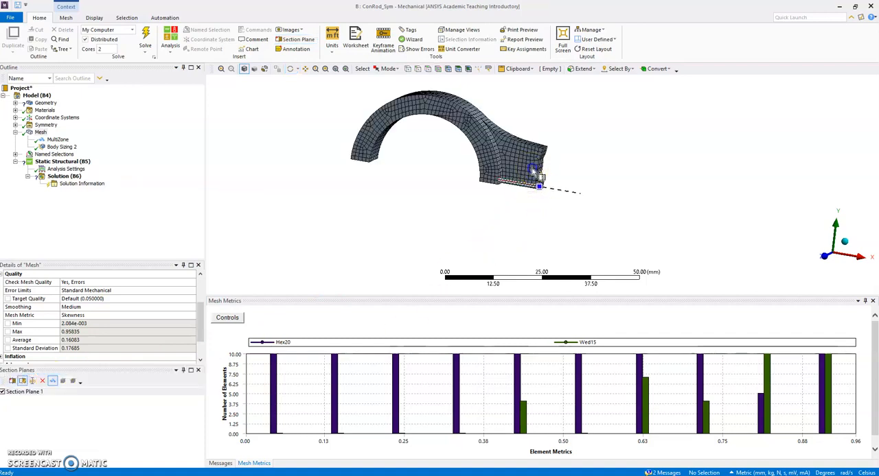
Move the section cut along the shank to examine the interior elements, and turn Section Plane 1 off to restore the full mesh.
middle_drag(526, 172, 574, 190)
drag(541, 181, 719, 202)
middle_drag(498, 213, 544, 206)
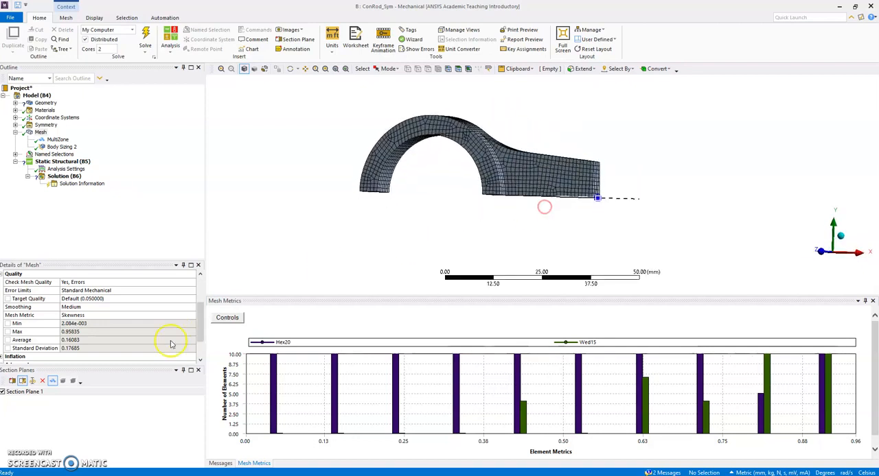
click(2, 392)
mouse_move(691, 139)
mouse_down()
mouse_move(650, 144)
mouse_move(684, 130)
mouse_move(650, 146)
mouse_move(659, 133)
mouse_move(682, 134)
mouse_up()
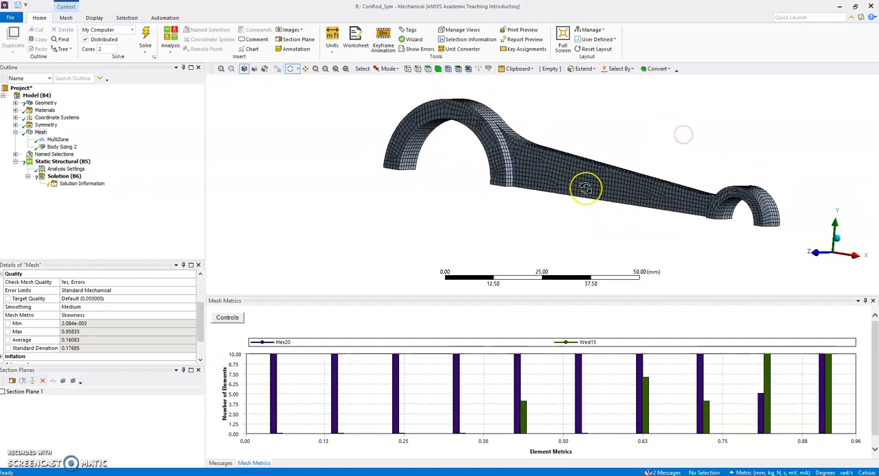